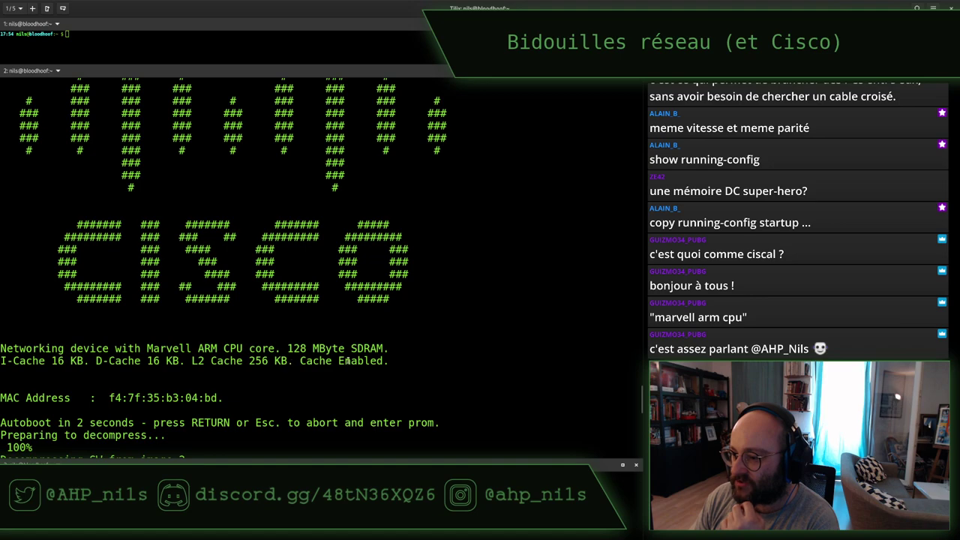
# Step: Review the switch's boot log in the serial console, highlighting the CPU cache details and the running software version
pyautogui.moveTo(396, 360); pyautogui.dragTo(274, 361)
pyautogui.click(232, 279)
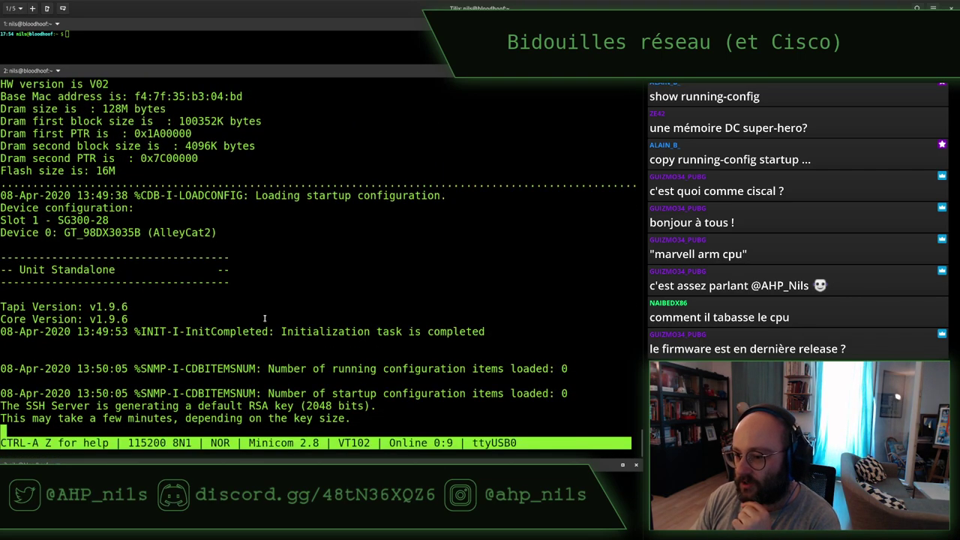
pyautogui.scroll(5, 240, 300)
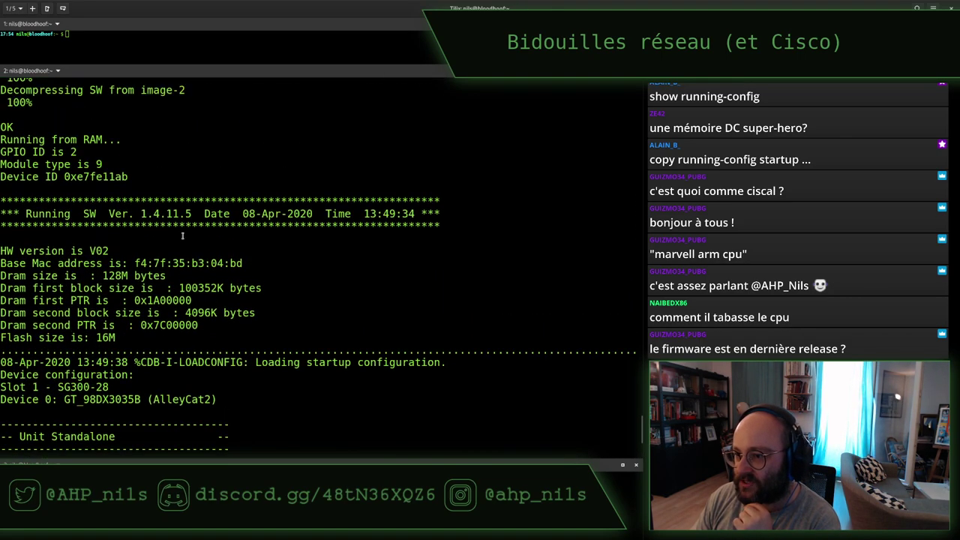
pyautogui.moveTo(50, 214); pyautogui.dragTo(310, 215)
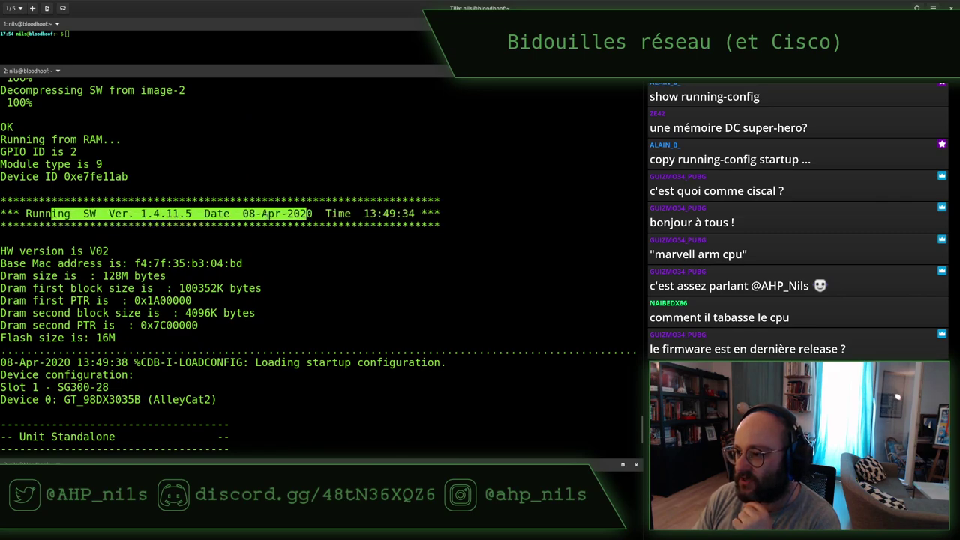
pyautogui.doubleClick(166, 214)
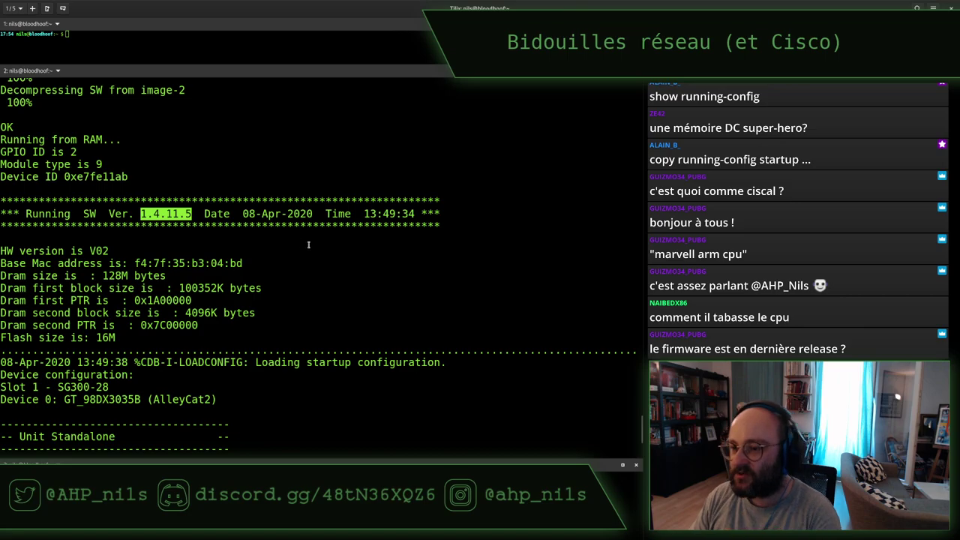
# Step: Switch to the browser's Cisco Software Download page, open SG300-10 firmware release 1.4.11.5 and look through the older 1.4 releases
pyautogui.hotkey('alt', 'Tab')
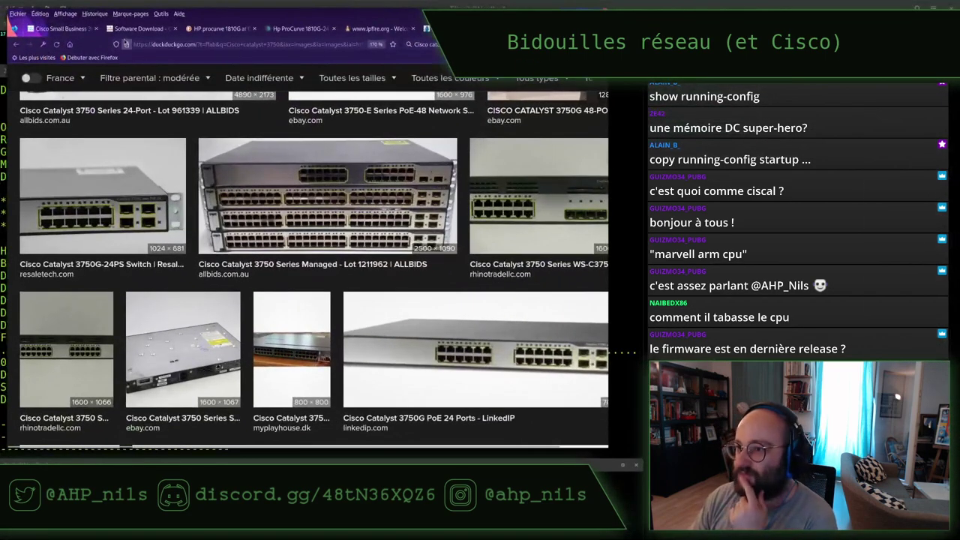
pyautogui.click(133, 33)
pyautogui.click(307, 149)
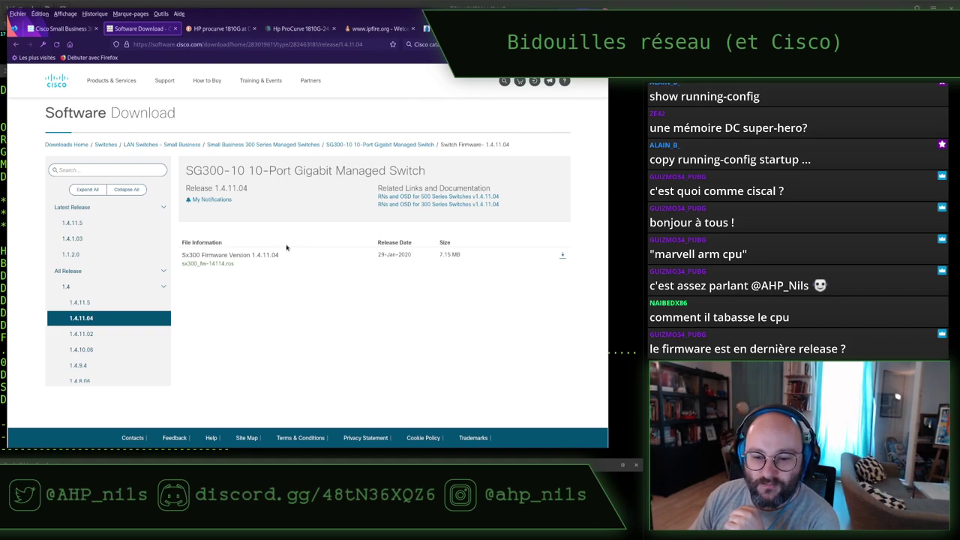
pyautogui.click(79, 302)
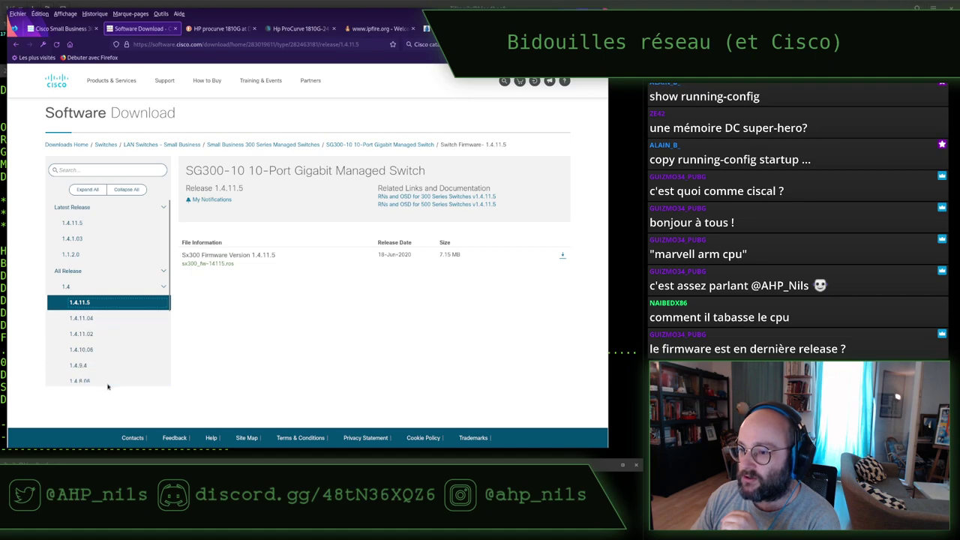
pyautogui.scroll(-2, 111, 323)
pyautogui.scroll(-1, 111, 323)
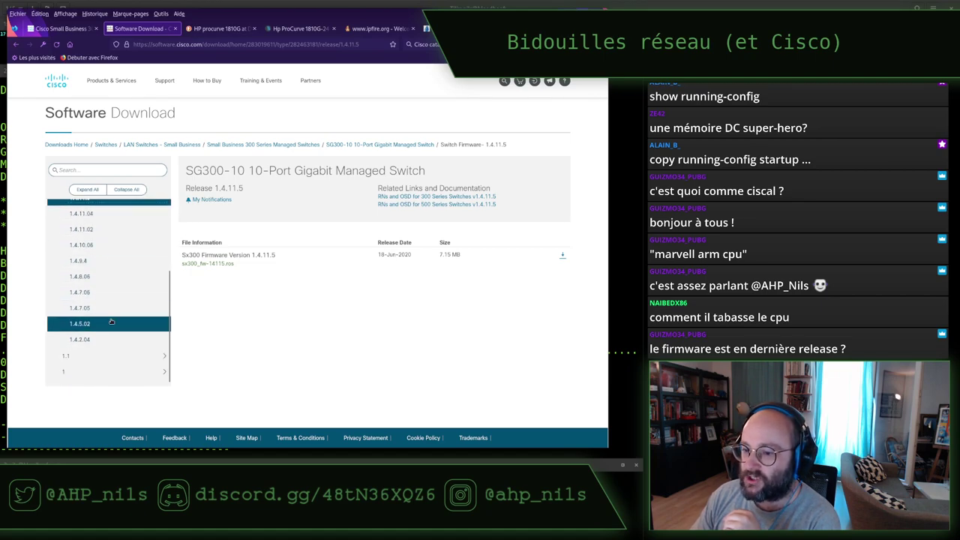
pyautogui.scroll(3, 111, 322)
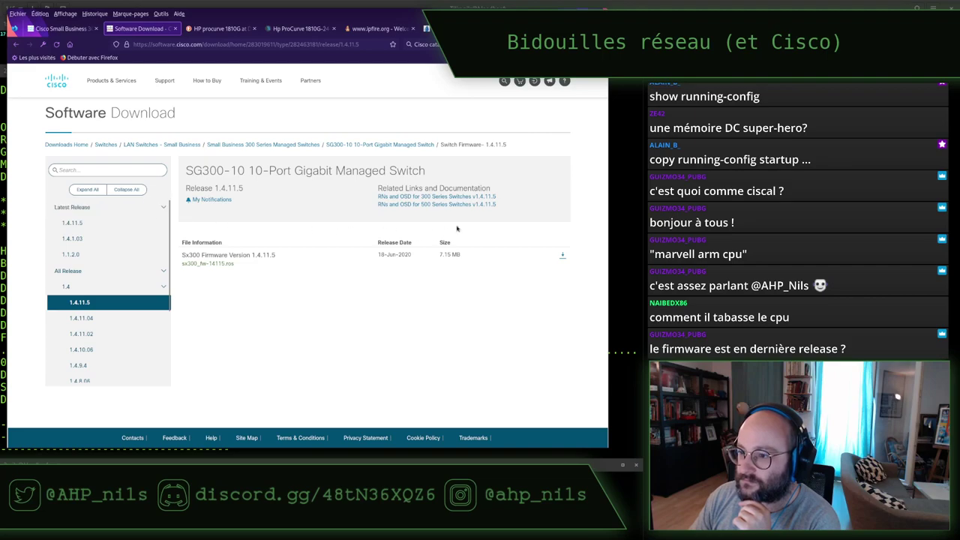
# Step: Compare the running software version in the terminal's boot log with the firmware release on the Cisco download page
pyautogui.hotkey('alt', 'Tab')
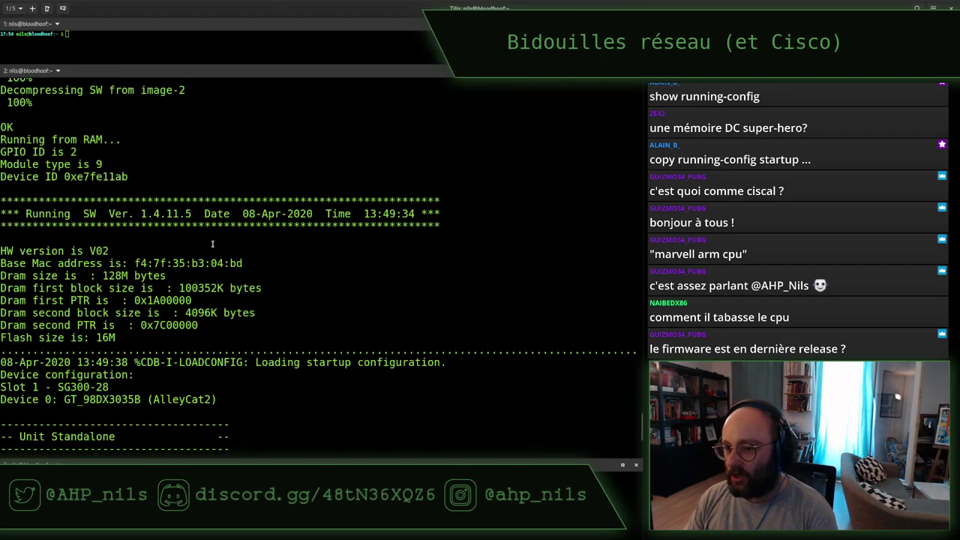
pyautogui.hotkey('alt', 'Tab')
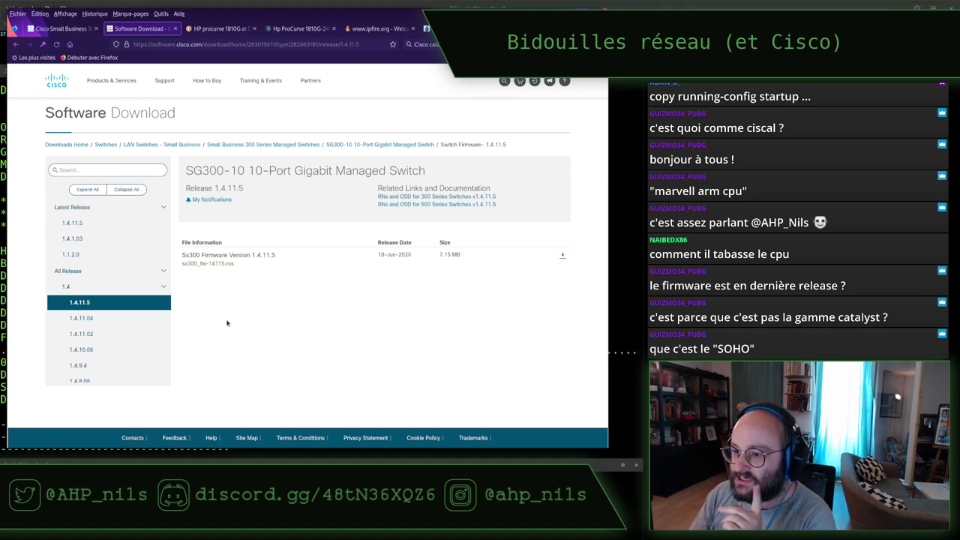
pyautogui.scroll(-3, 118, 295)
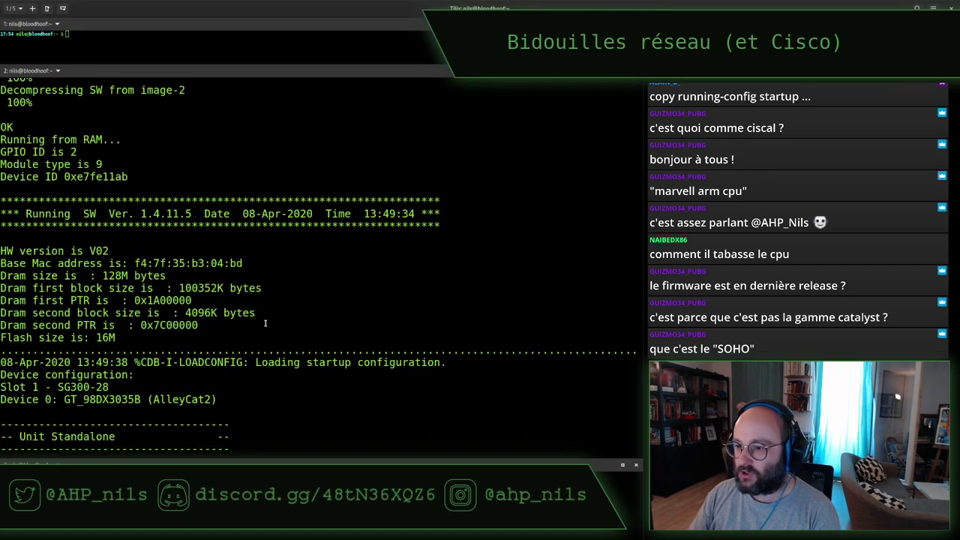
pyautogui.hotkey('alt', 'Tab')
pyautogui.moveTo(25, 213); pyautogui.dragTo(255, 214)
pyautogui.click(254, 214)
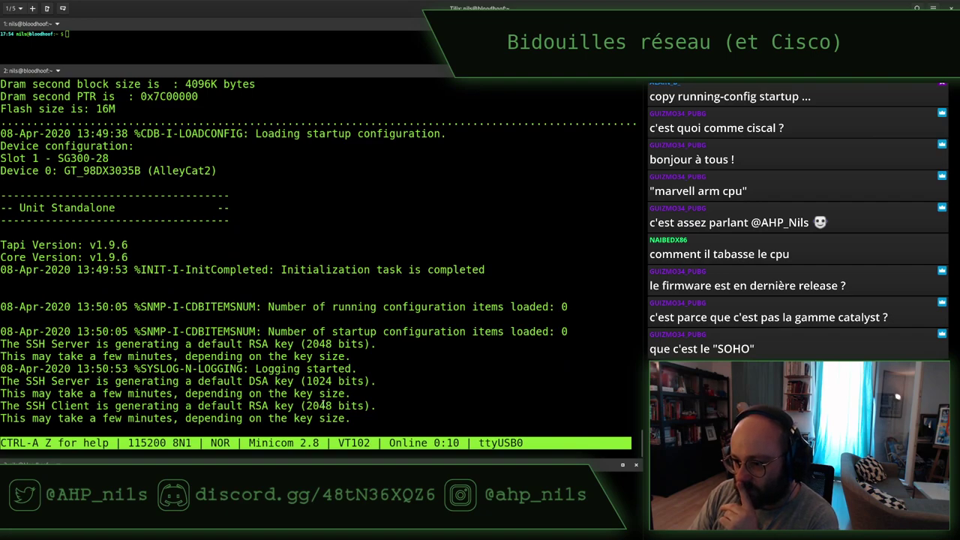
# Step: Find the earlier show version output in the console history and highlight its SW version and Boot version lines
pyautogui.scroll(10, 172, 327)
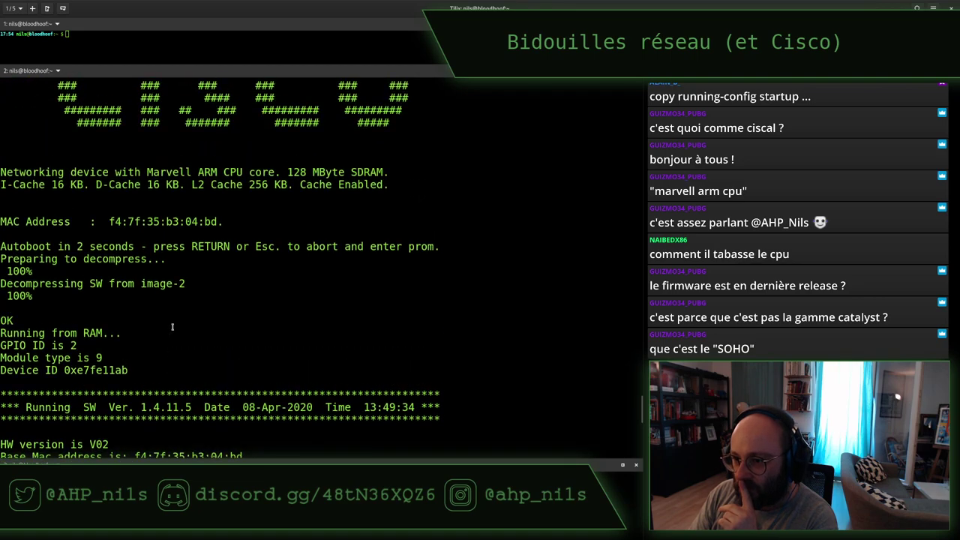
pyautogui.scroll(-3, 172, 327)
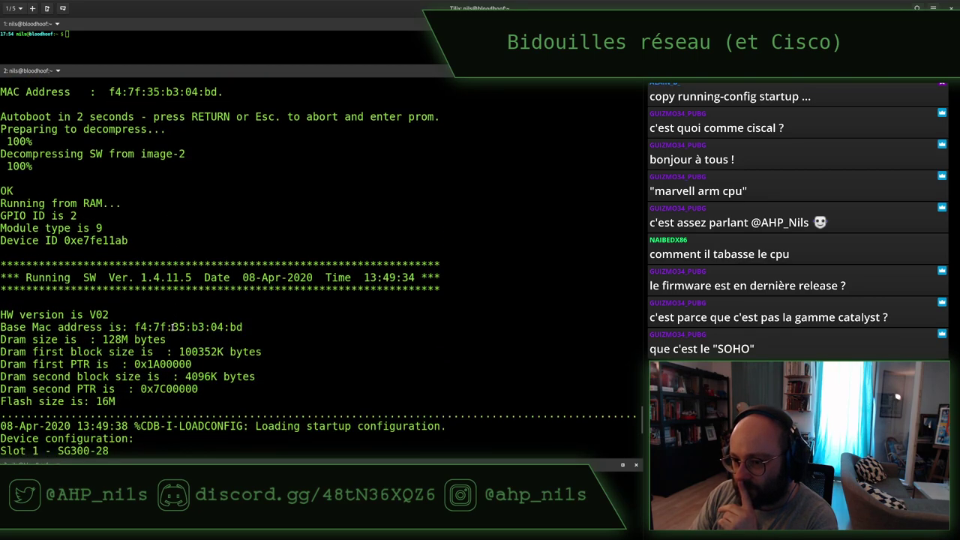
pyautogui.scroll(-8, 172, 327)
pyautogui.scroll(20, 182, 292)
pyautogui.scroll(15, 195, 301)
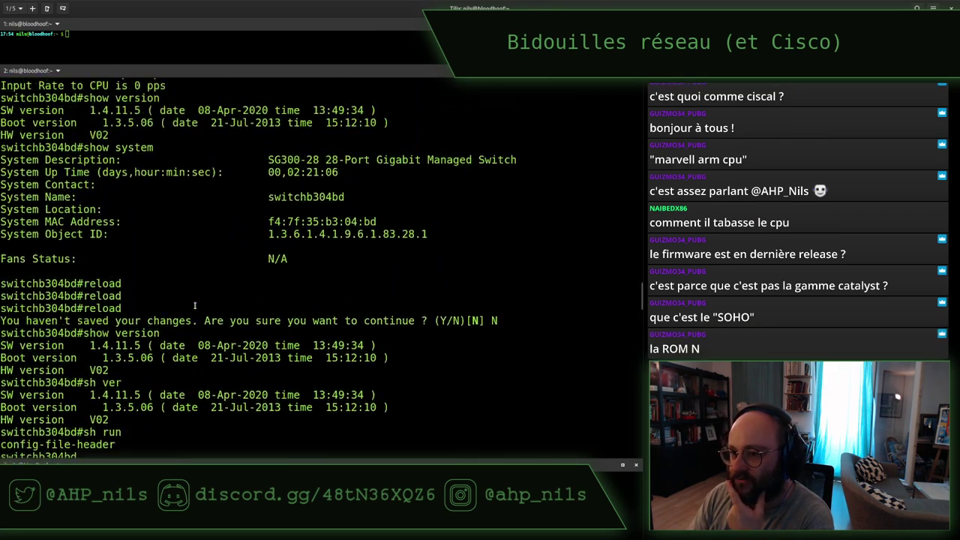
pyautogui.scroll(5, 194, 306)
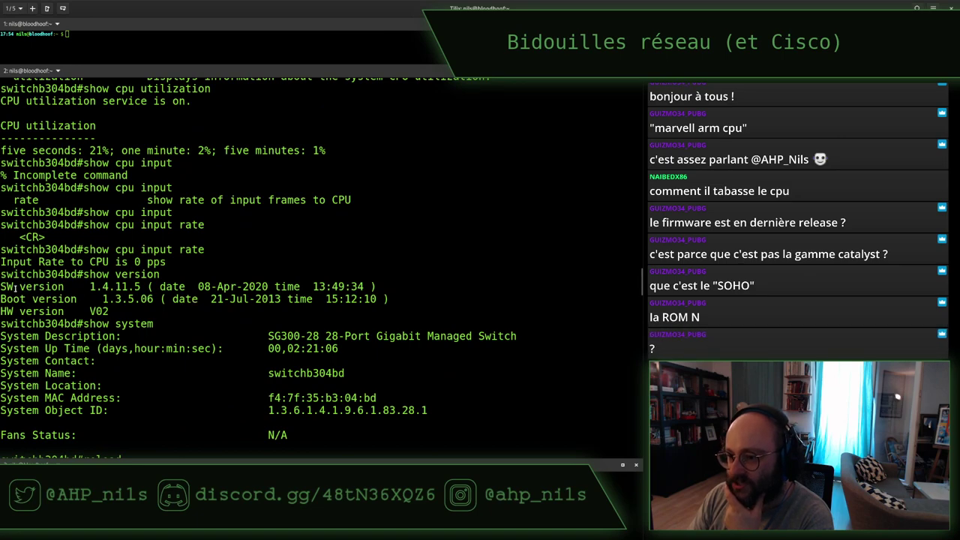
pyautogui.moveTo(2, 287); pyautogui.dragTo(391, 299)
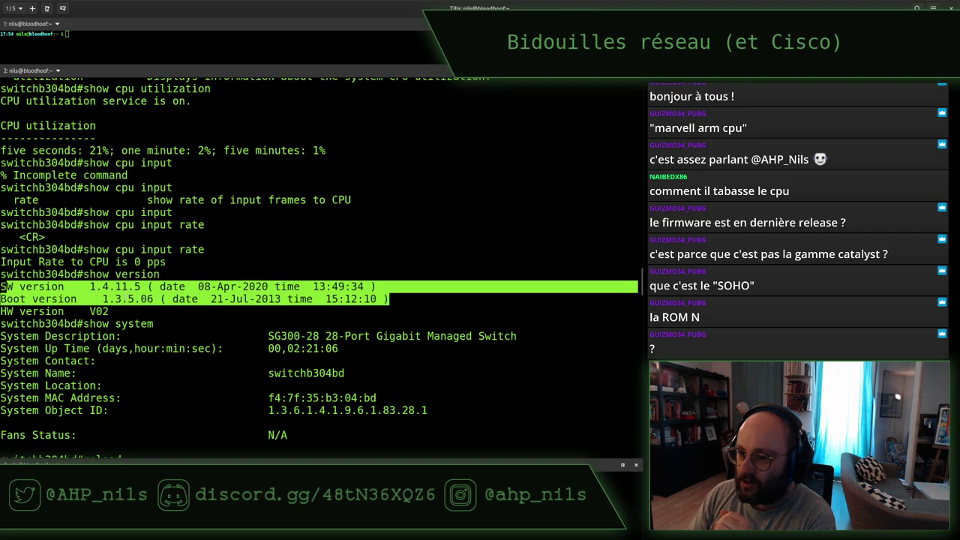
pyautogui.doubleClick(127, 299)
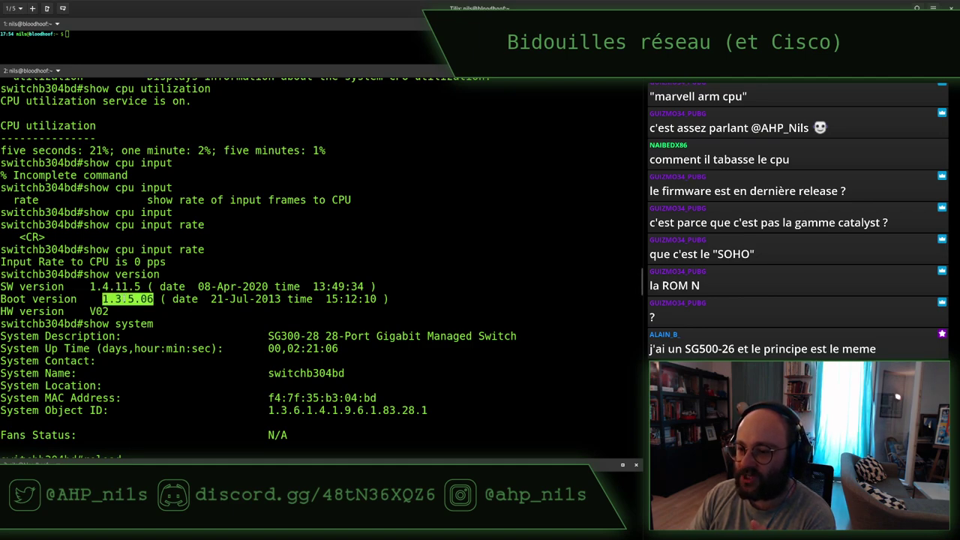
pyautogui.tripleClick(75, 299)
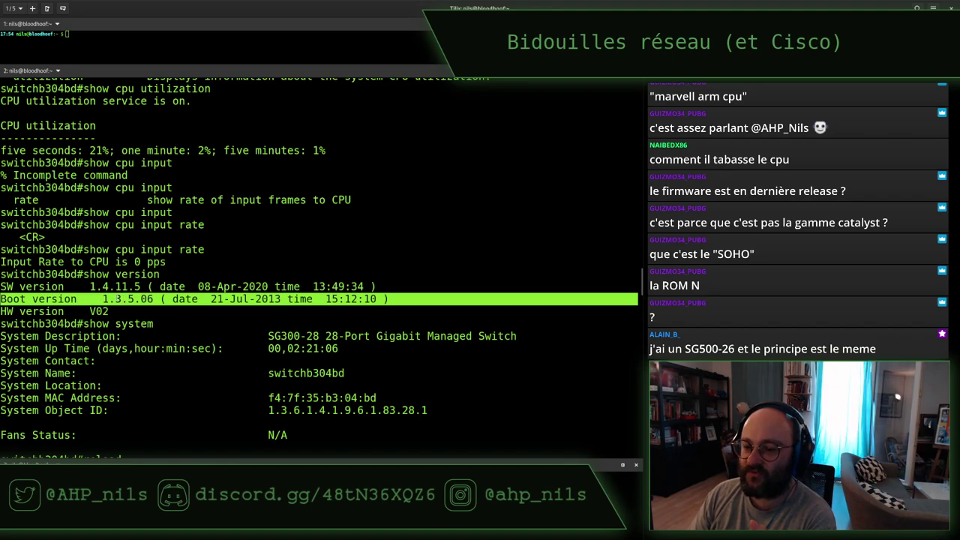
pyautogui.doubleClick(128, 298)
pyautogui.tripleClick(117, 285)
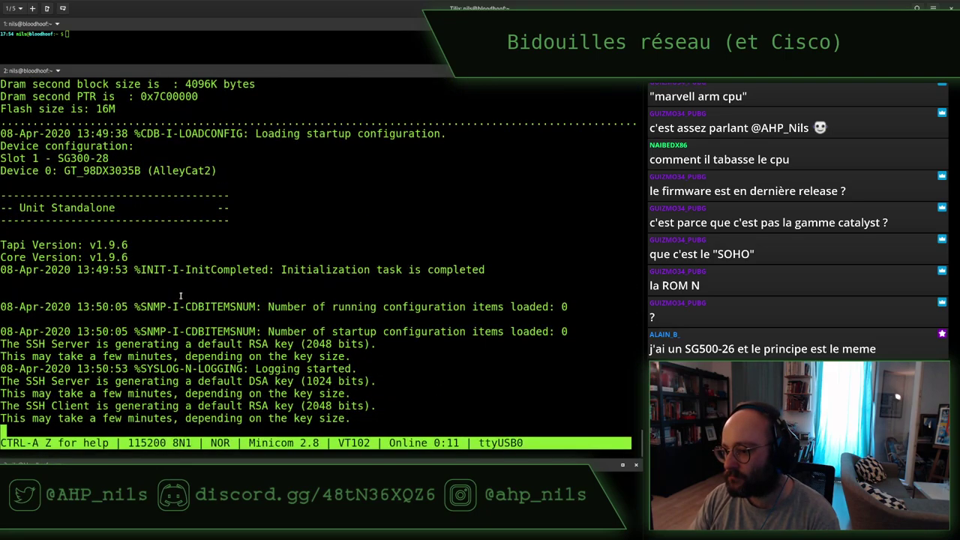
pyautogui.hotkey('alt', 'Tab')
pyautogui.hotkey('alt', 'Tab')
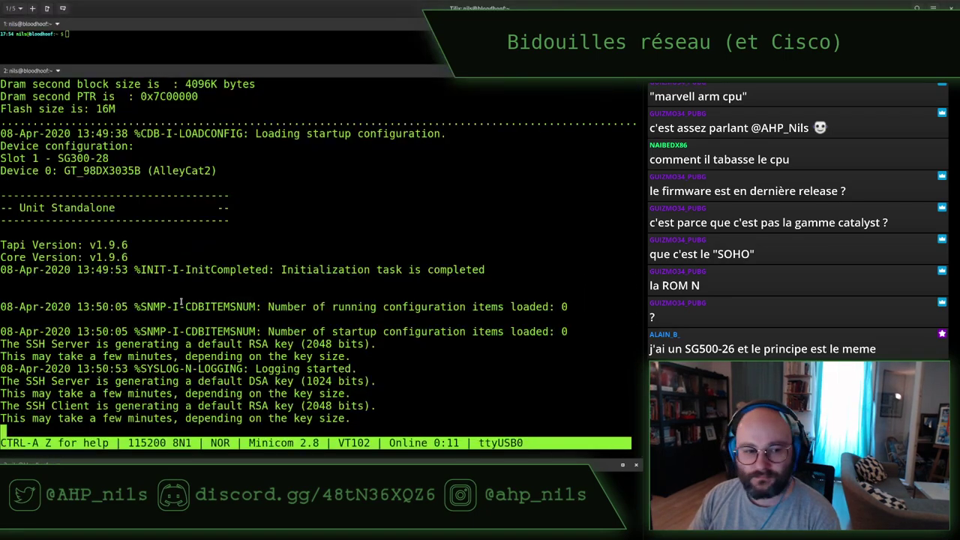
pyautogui.hotkey('alt', 'Tab')
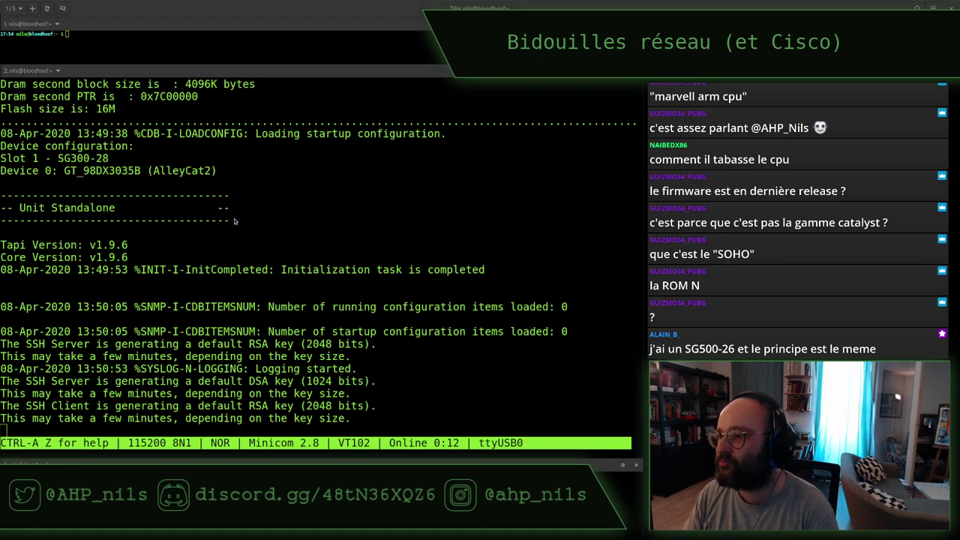
# Step: Duplicate the SG300-10 firmware download page in a new browser tab and open its LAN Switches - Small Business category there
pyautogui.hotkey('alt', 'Tab')
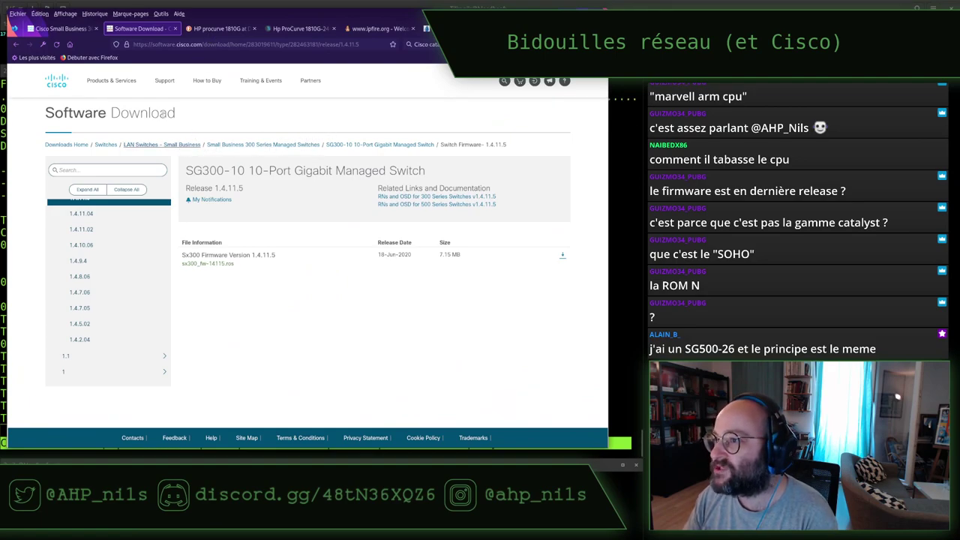
pyautogui.rightClick(155, 145)
pyautogui.click(198, 137)
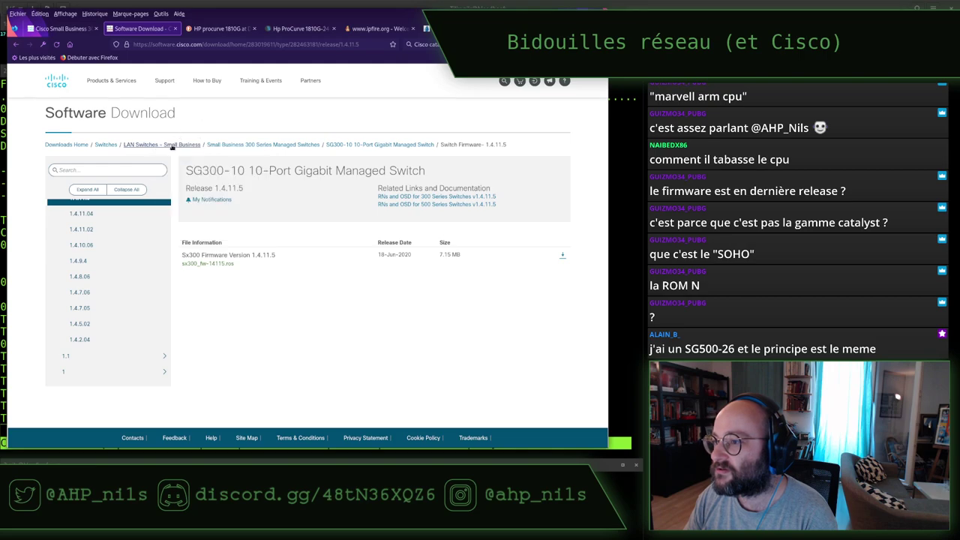
pyautogui.click(188, 44)
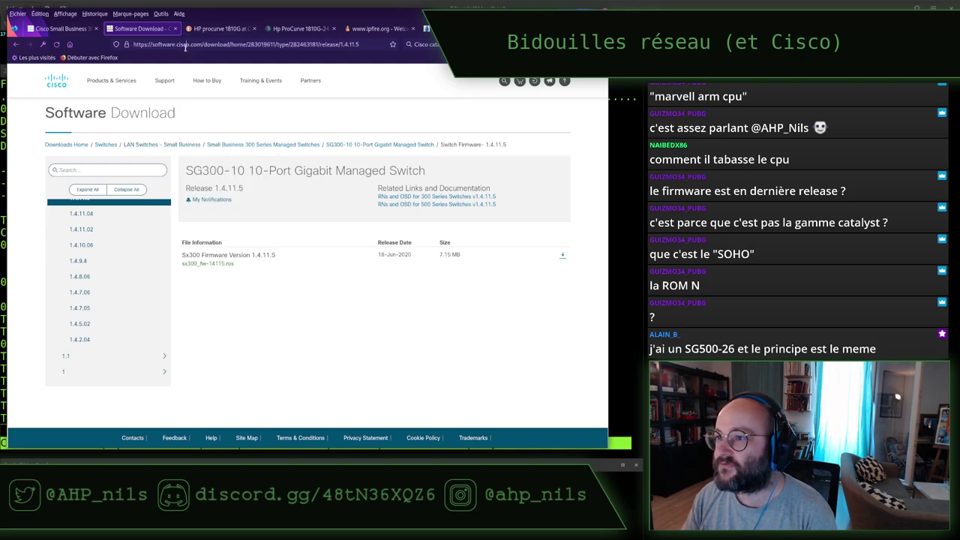
pyautogui.hotkey('alt', 'Return')
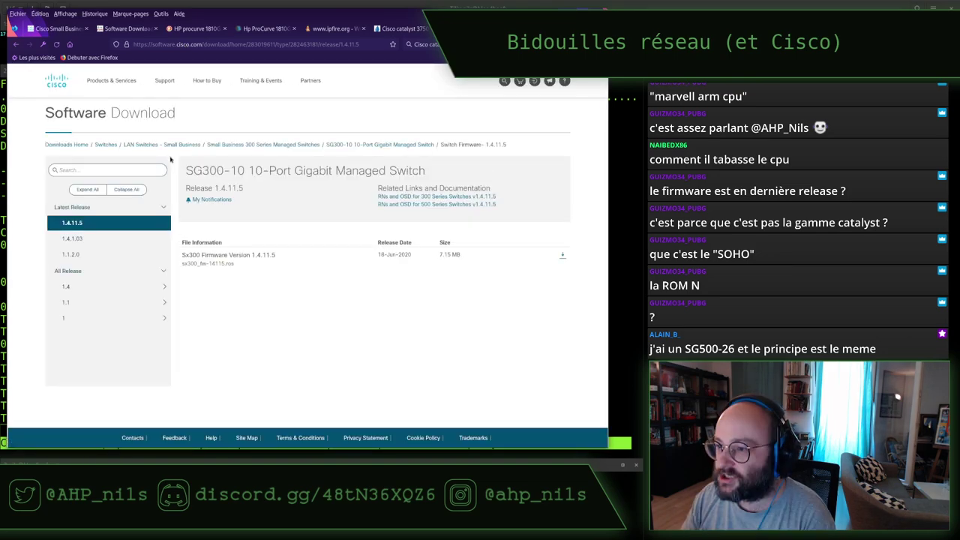
pyautogui.click(170, 145)
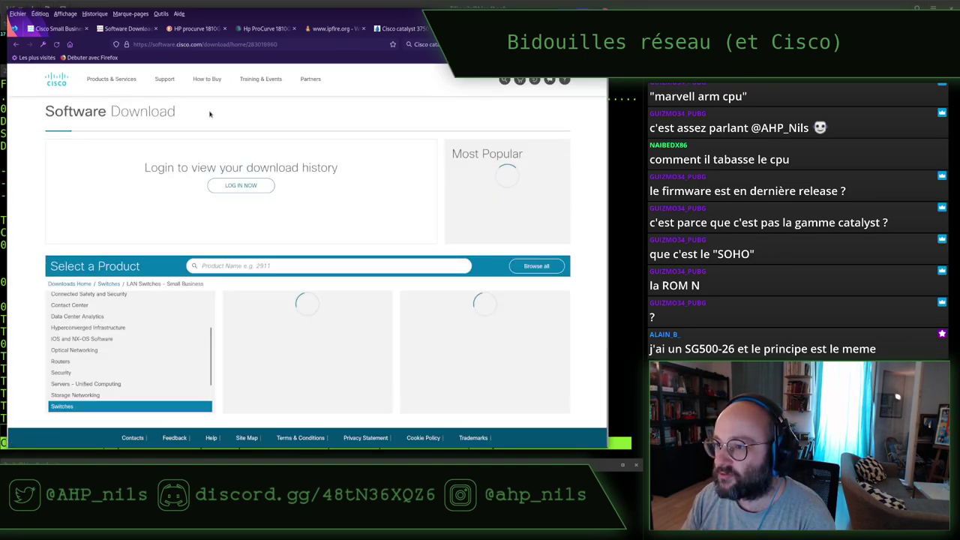
# Step: Search the Cisco downloads for SG500 and open the Switch Firmware page of the SG500-28 28-port Gigabit Stackable Managed Switch
pyautogui.click(229, 264)
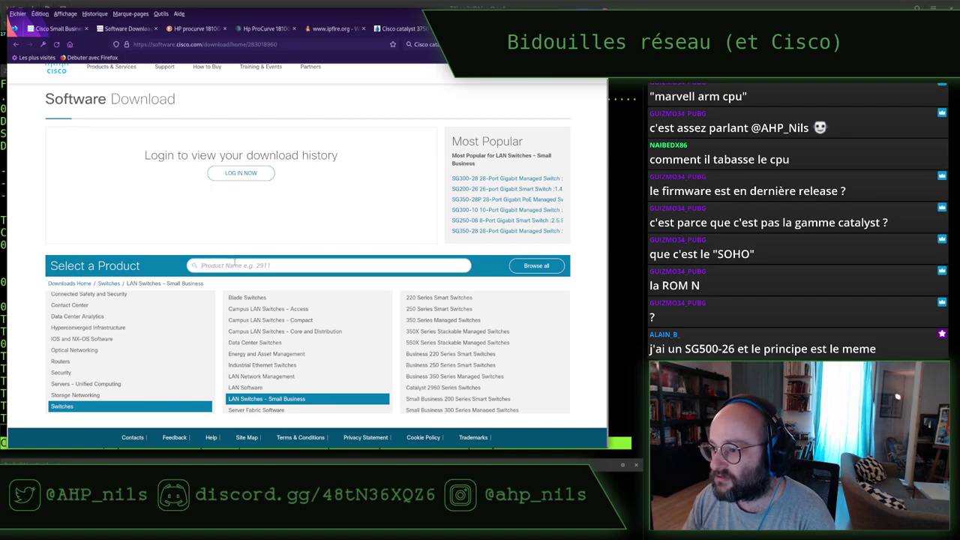
pyautogui.write('SG5')
pyautogui.write('00')
pyautogui.press('Return')
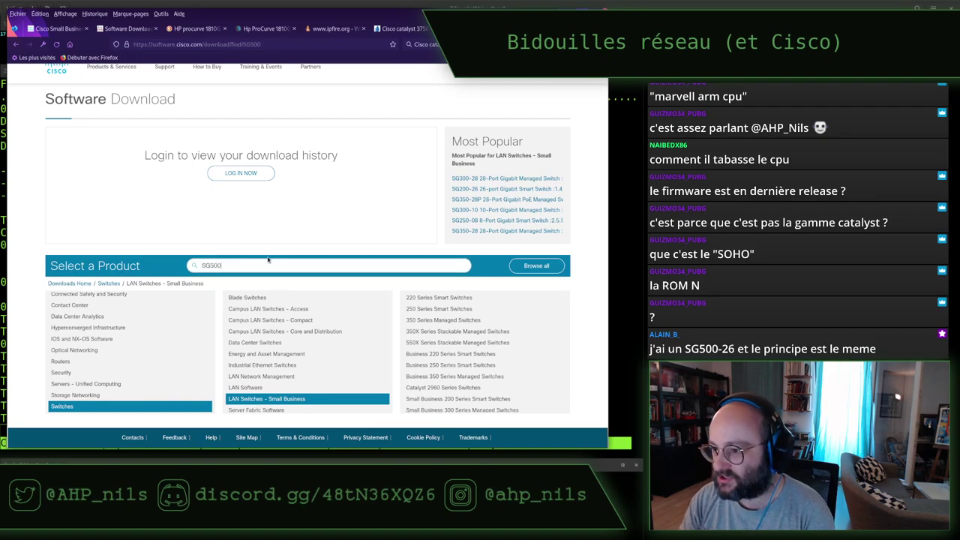
pyautogui.click(99, 241)
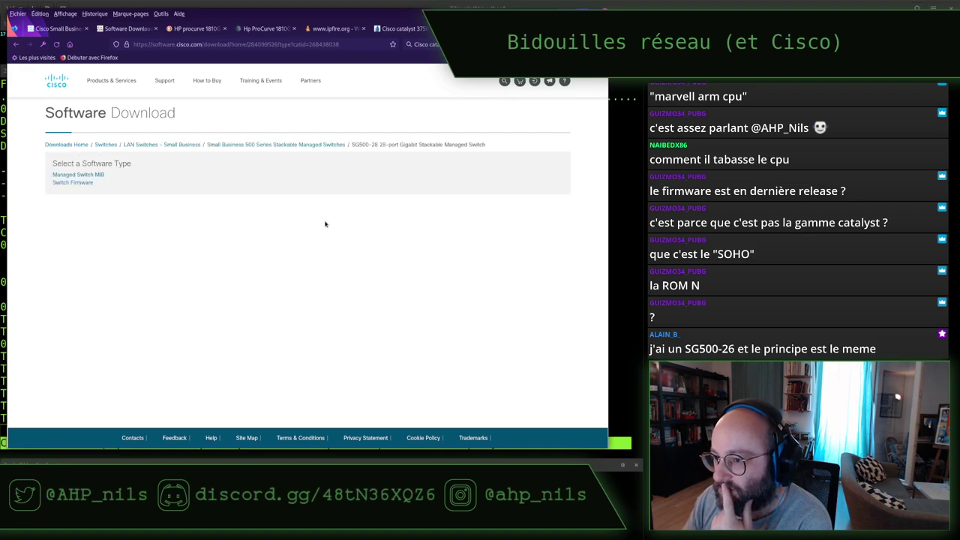
pyautogui.click(81, 183)
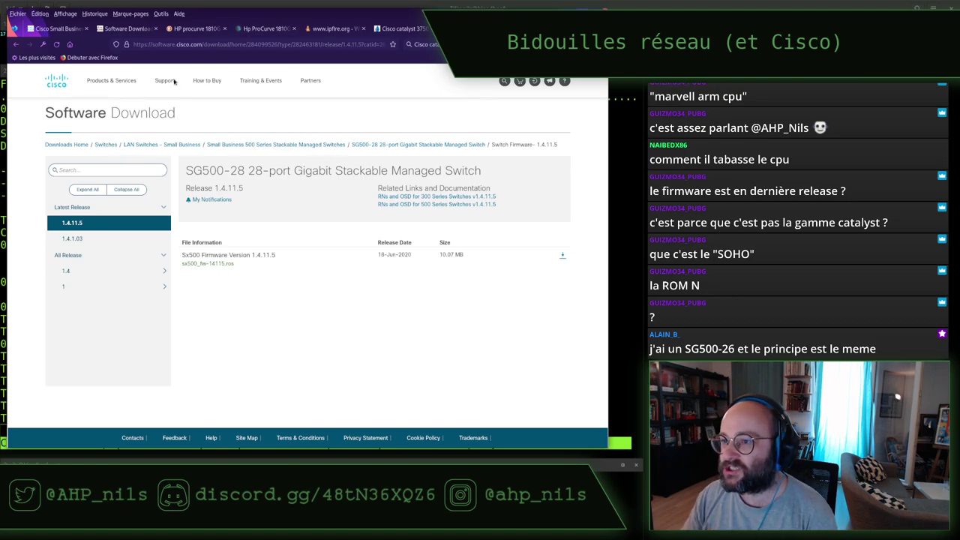
# Step: Return to the product search, look up SG350 instead and open the SG350-28 28-Port Gigabit Managed Switch
pyautogui.click(15, 45)
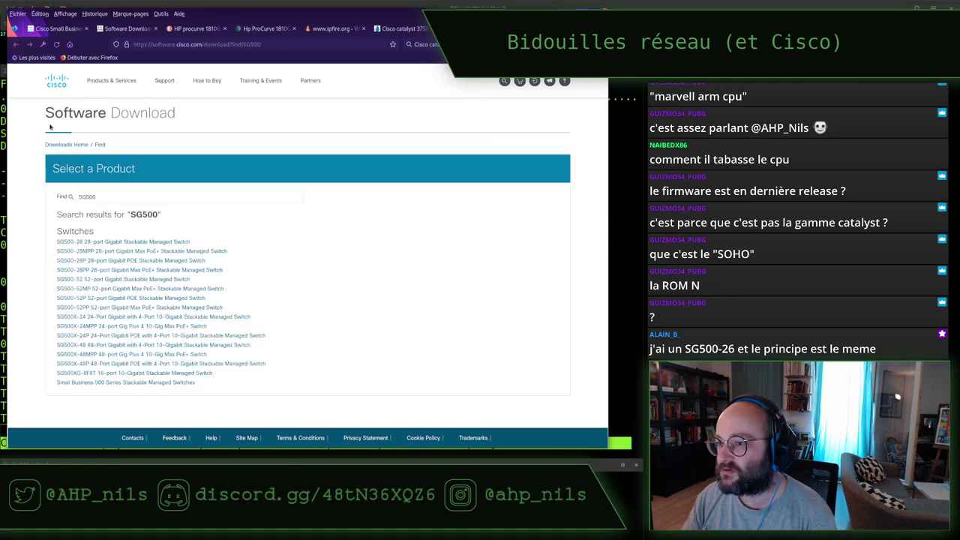
pyautogui.click(84, 194)
pyautogui.hotkey('ctrl', 'a')
pyautogui.write('SG4')
pyautogui.write('50')
pyautogui.press('BackSpace')
pyautogui.press('BackSpace')
pyautogui.press('BackSpace')
pyautogui.write('350')
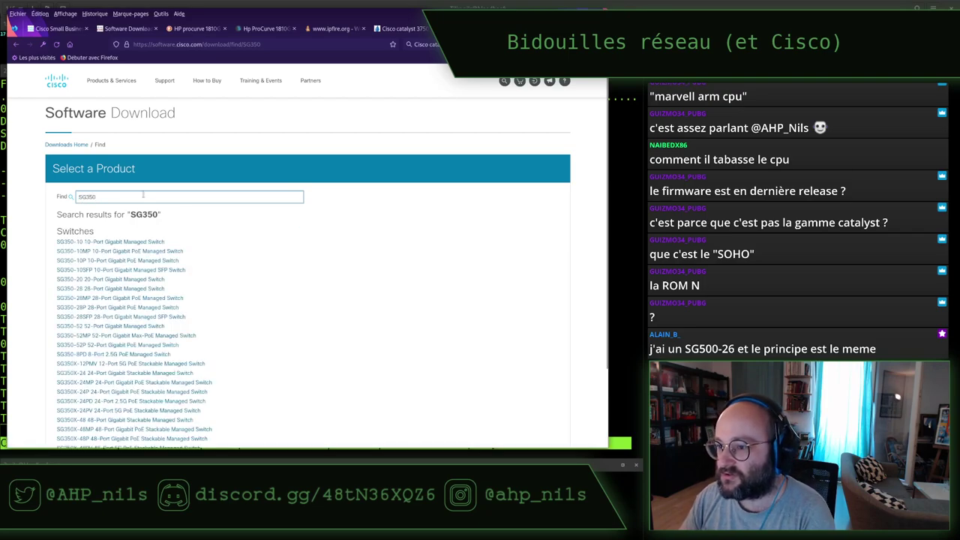
pyautogui.click(114, 288)
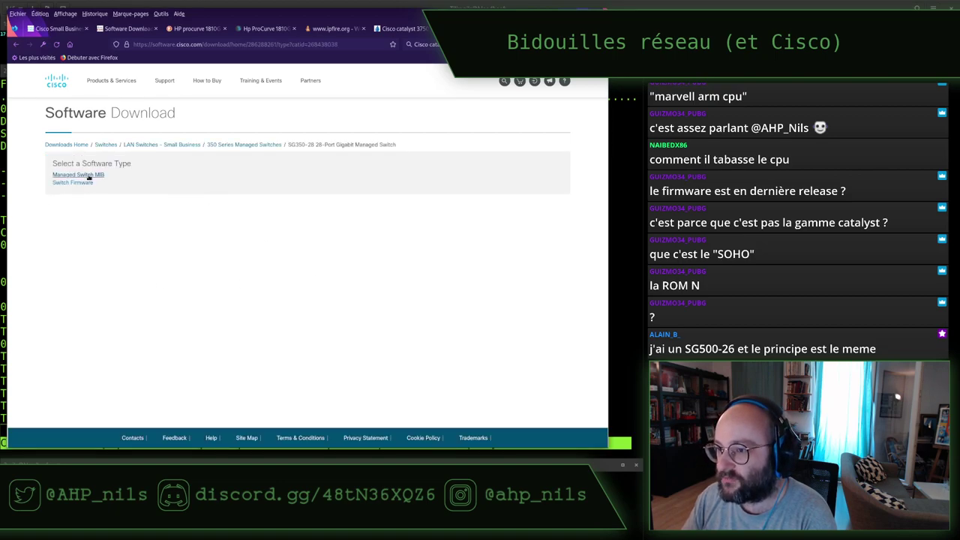
# Step: Open the SG350-28's Switch Firmware page and expand the 2.5 branch to view release 2.5.9.16
pyautogui.click(72, 183)
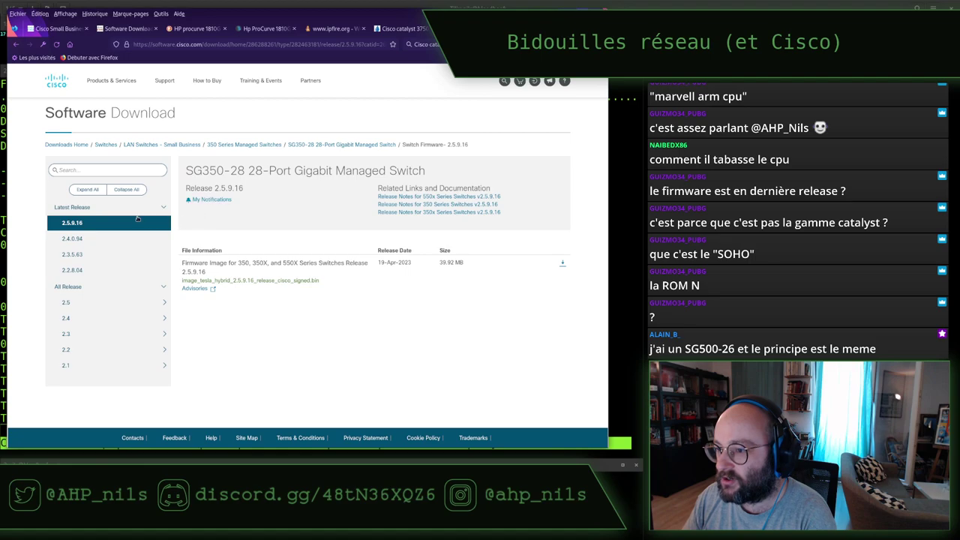
pyautogui.moveTo(275, 263)
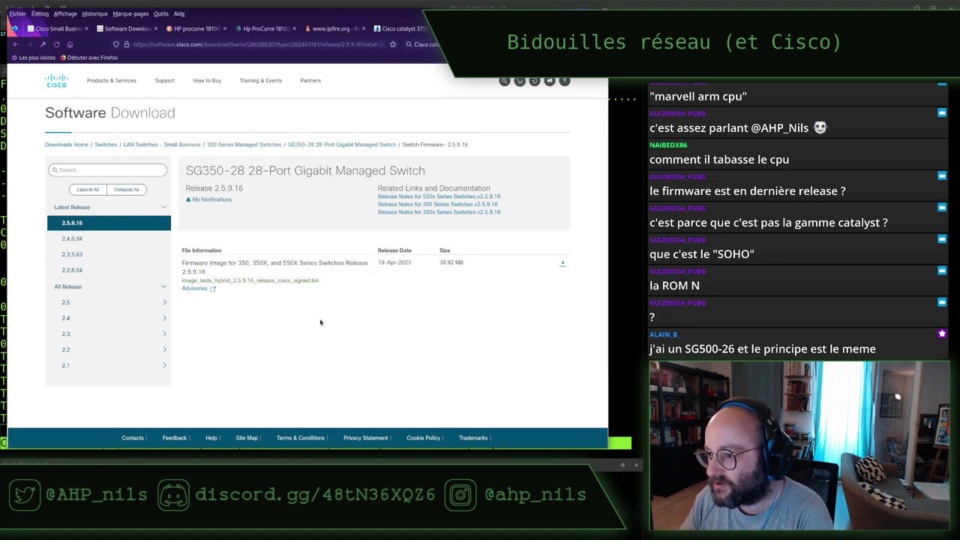
pyautogui.click(104, 304)
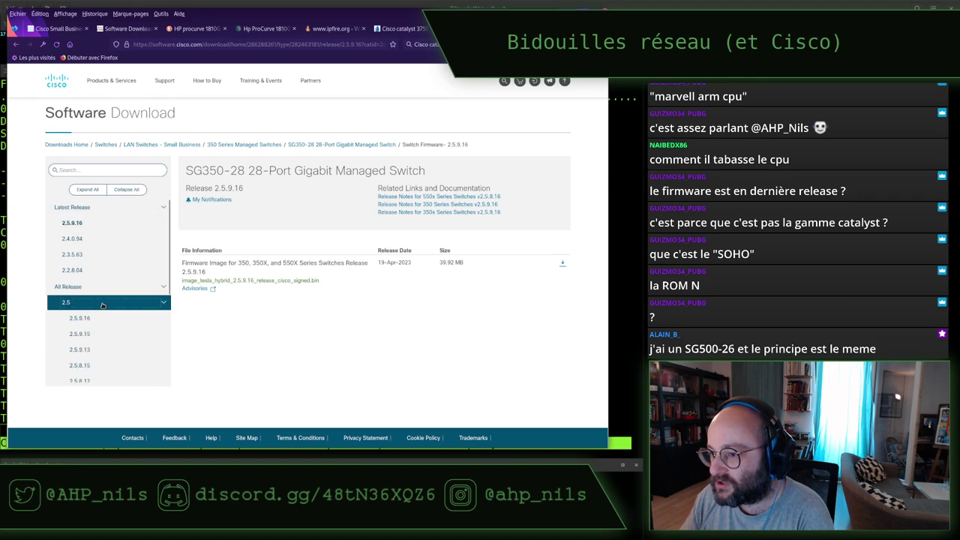
pyautogui.click(103, 318)
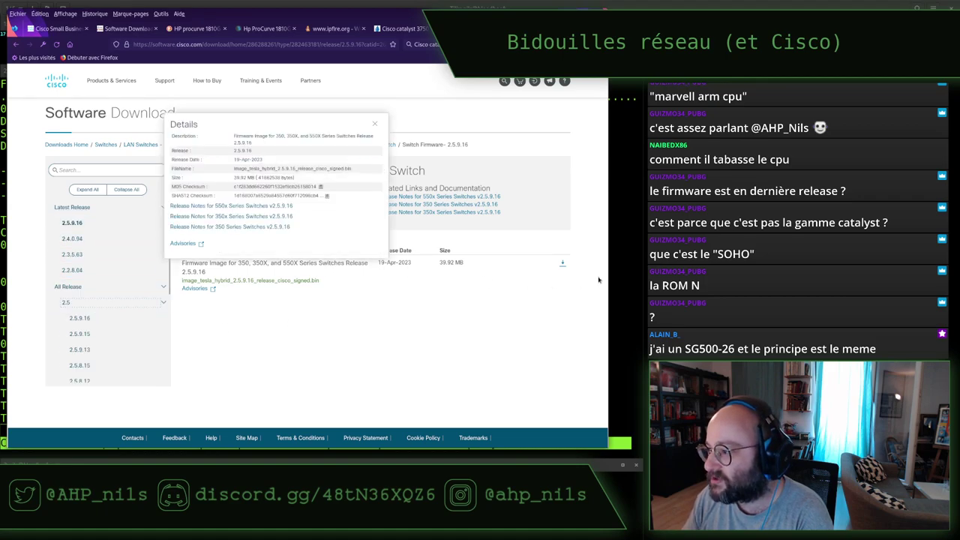
# Step: Download image_tesla_hybrid_2.5.9.16_release_cisco_signed.bin, open the downloaded file, and return to the console terminal
pyautogui.click(563, 266)
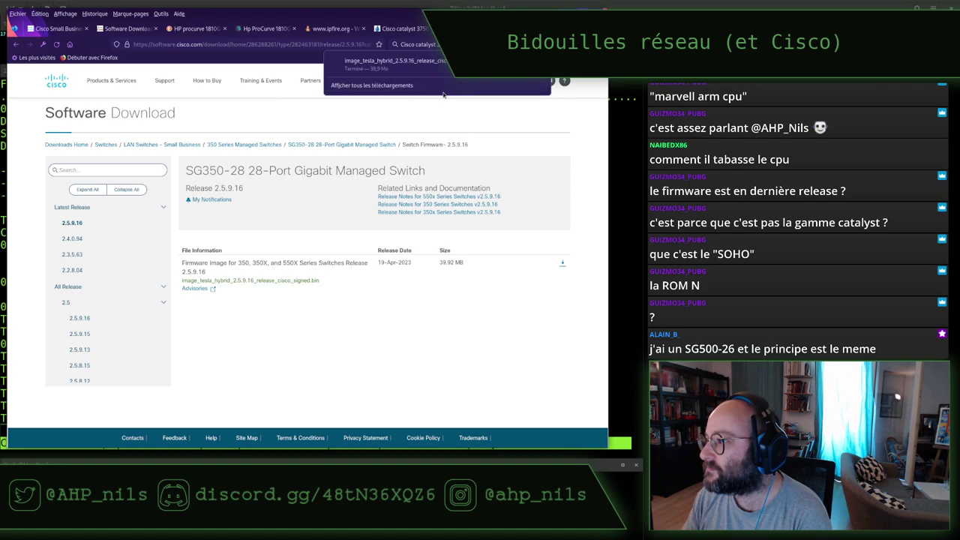
pyautogui.click(393, 63)
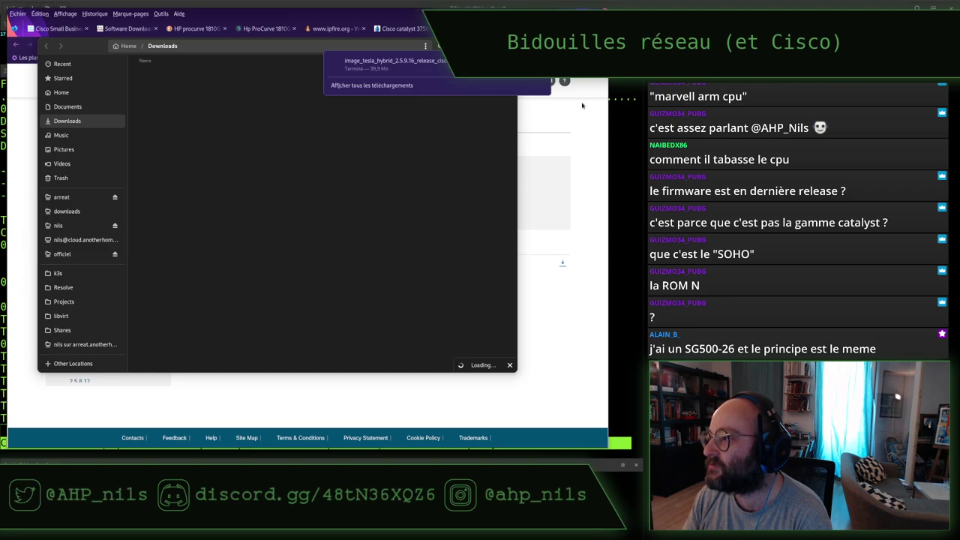
pyautogui.hotkey('alt', 'Tab')
pyautogui.press('super')
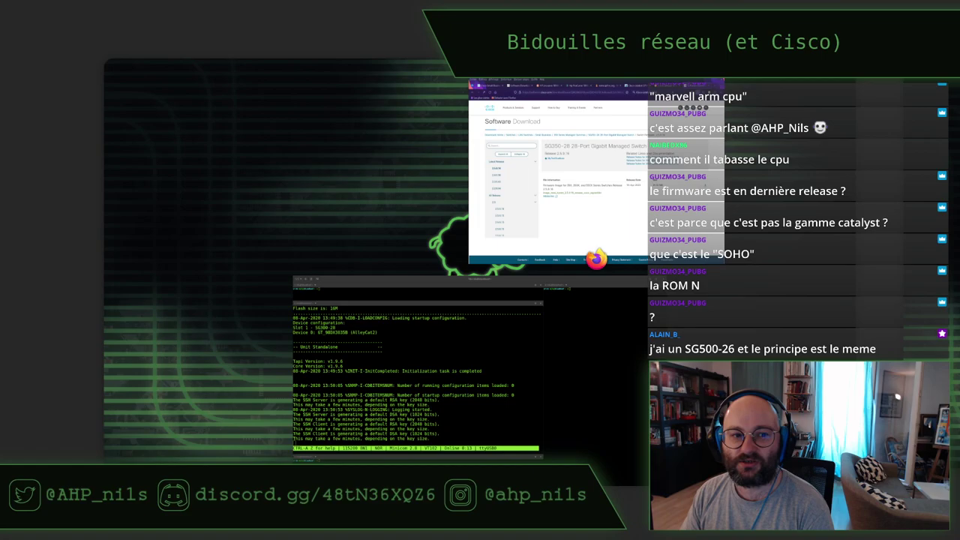
pyautogui.press('super')
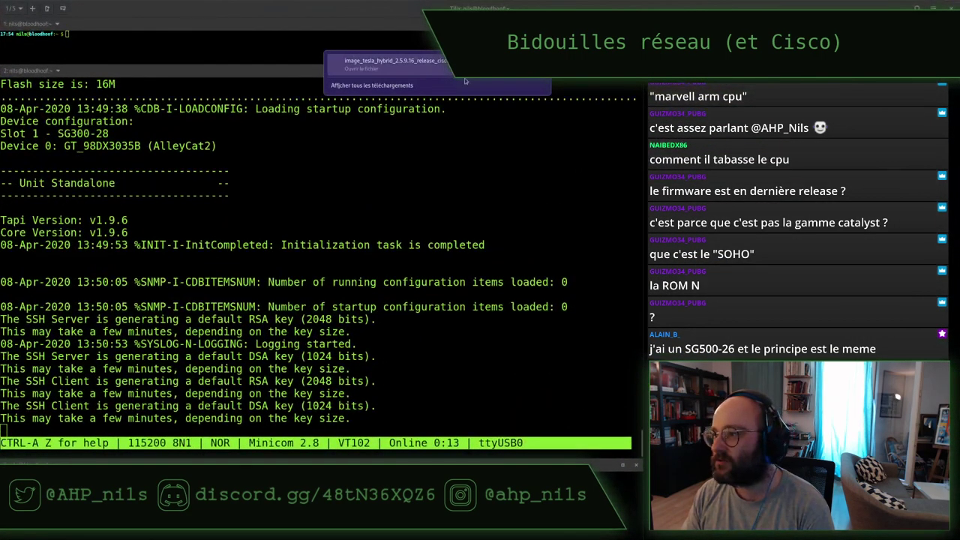
# Step: Delete the downloaded SG350-28 firmware image from the full downloads page, empty the download list and close that page
pyautogui.click(372, 85)
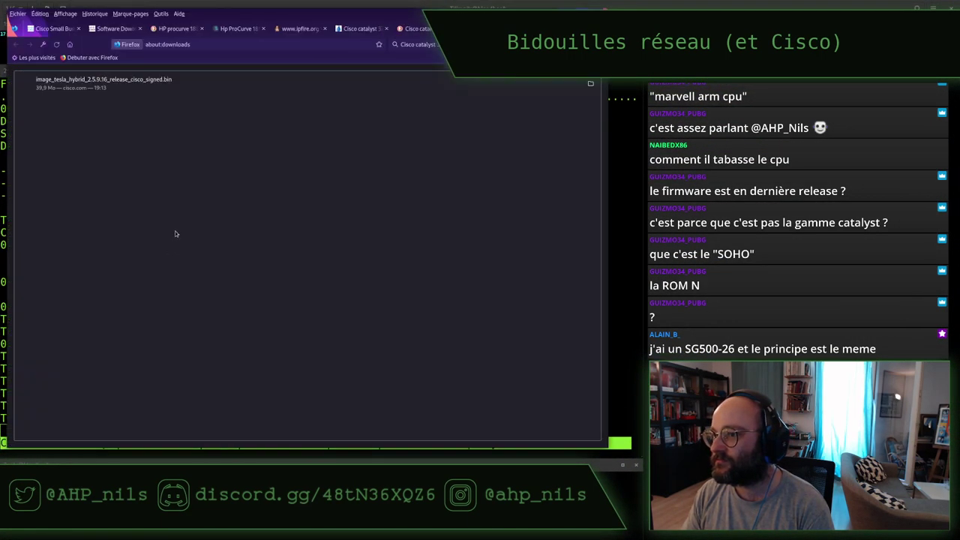
pyautogui.rightClick(225, 91)
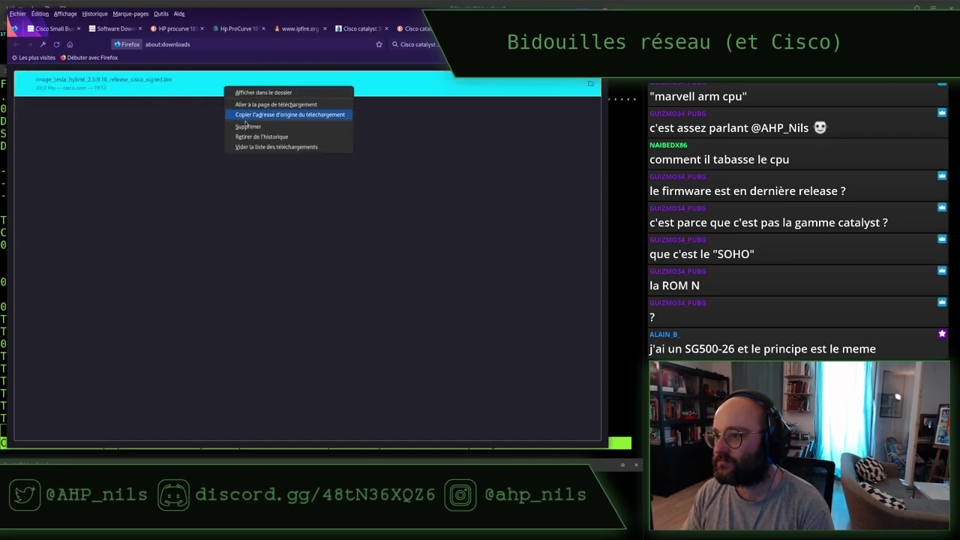
pyautogui.click(245, 127)
pyautogui.rightClick(248, 81)
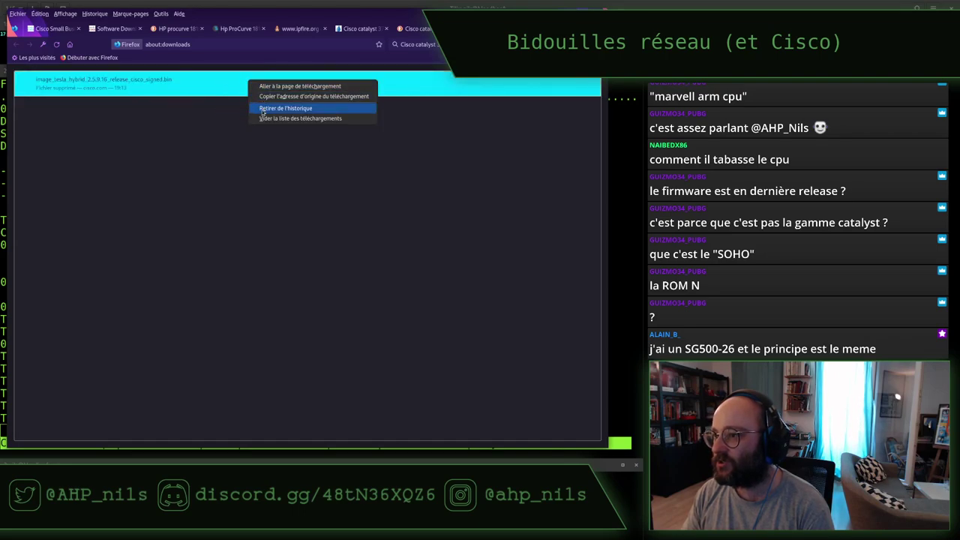
pyautogui.click(263, 118)
pyautogui.hotkey('ctrl', 'w')
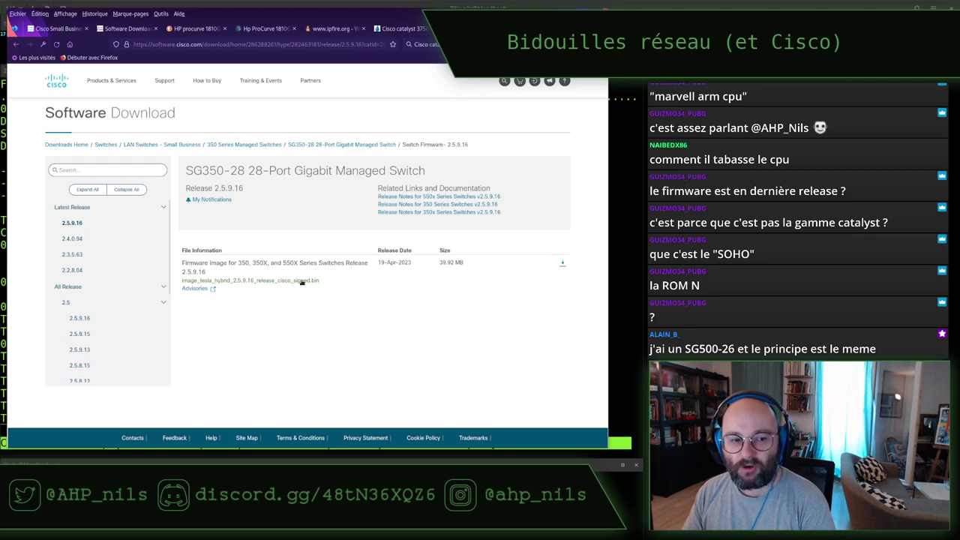
# Step: Review the file details of the 2.5.9.16 firmware image and check the switch's console output
pyautogui.moveTo(304, 277)
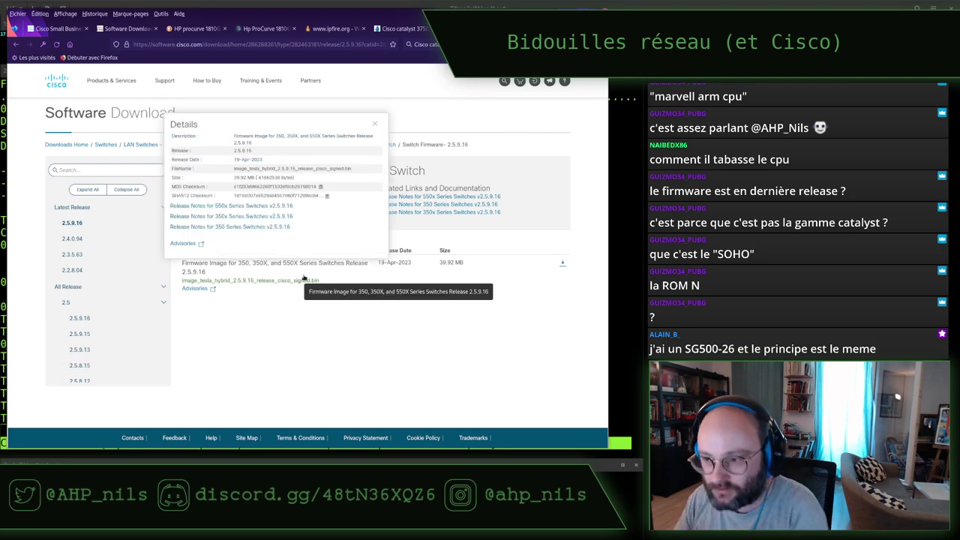
pyautogui.click(375, 124)
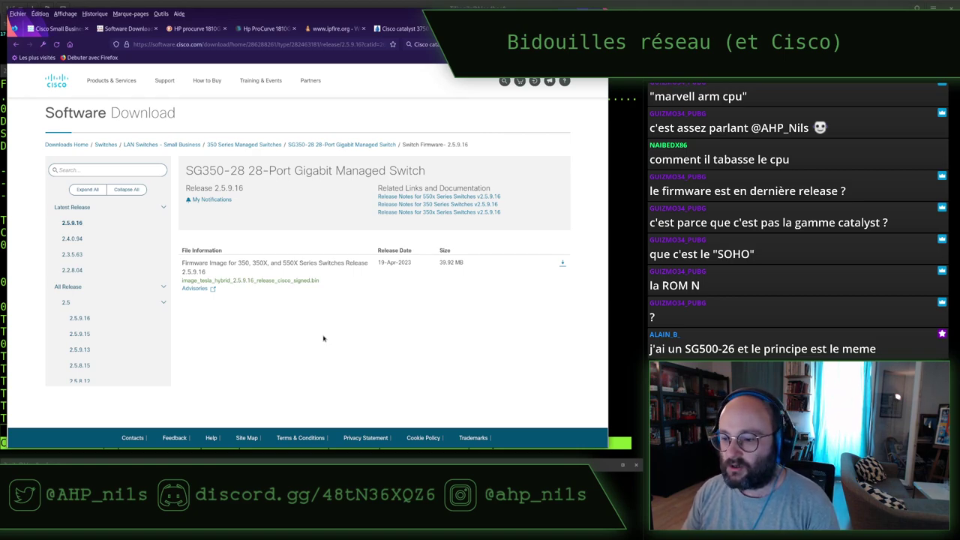
pyautogui.hotkey('alt', 'Tab')
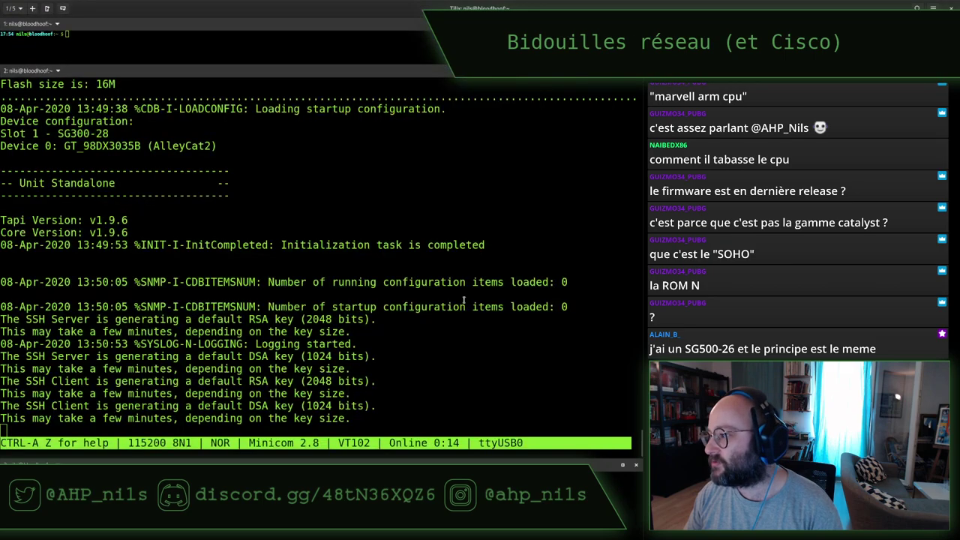
pyautogui.hotkey('alt', 'Tab')
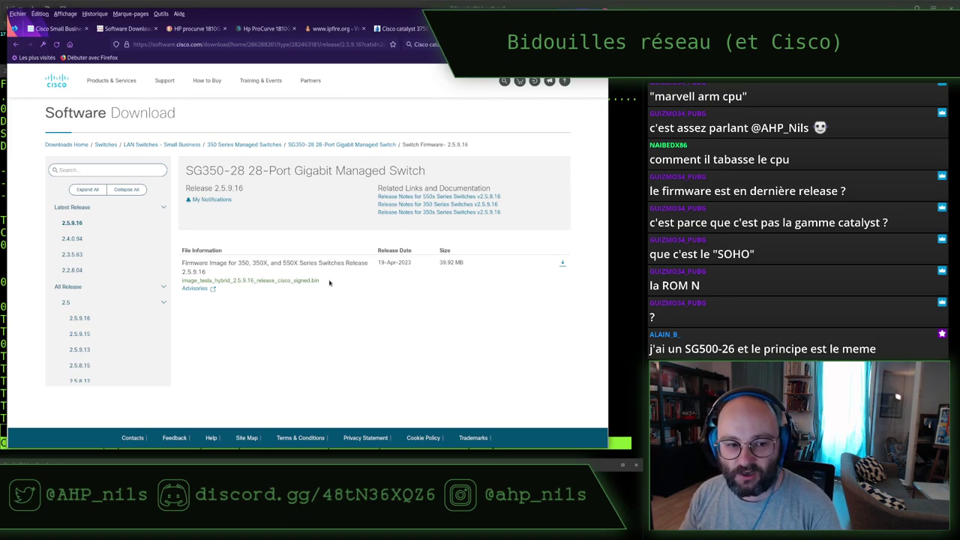
pyautogui.tripleClick(305, 171)
pyautogui.click(305, 171)
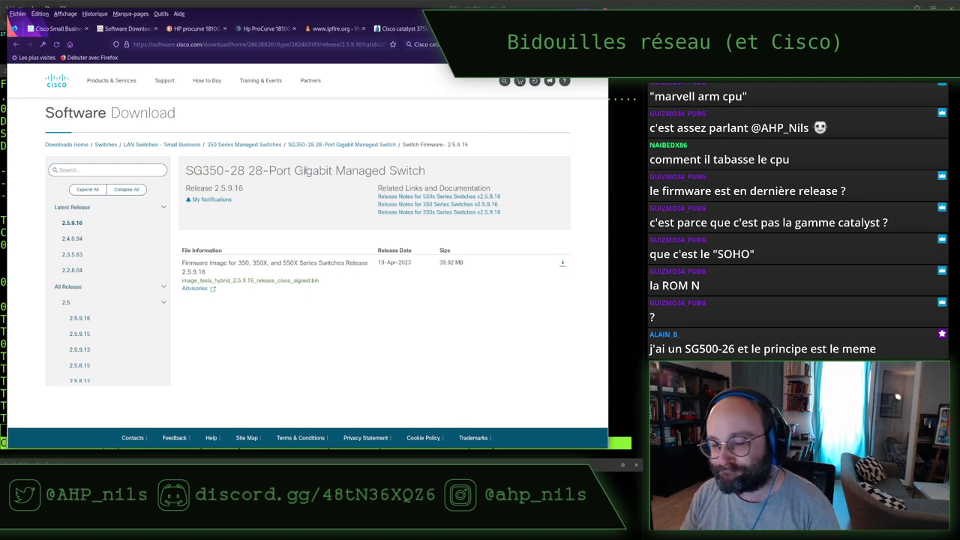
pyautogui.tripleClick(285, 171)
pyautogui.click(305, 171)
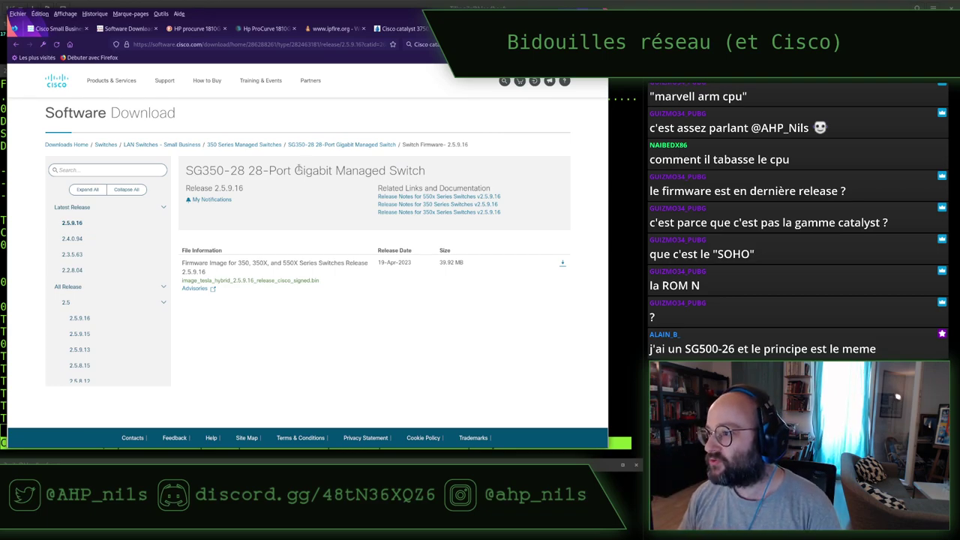
# Step: Close the SG350-28, Catalyst, ipfire and HP ProCurve browser tabs, returning to the SG300-10 firmware download page
pyautogui.hotkey('ctrl', 'w')
pyautogui.hotkey('ctrl', 'w')
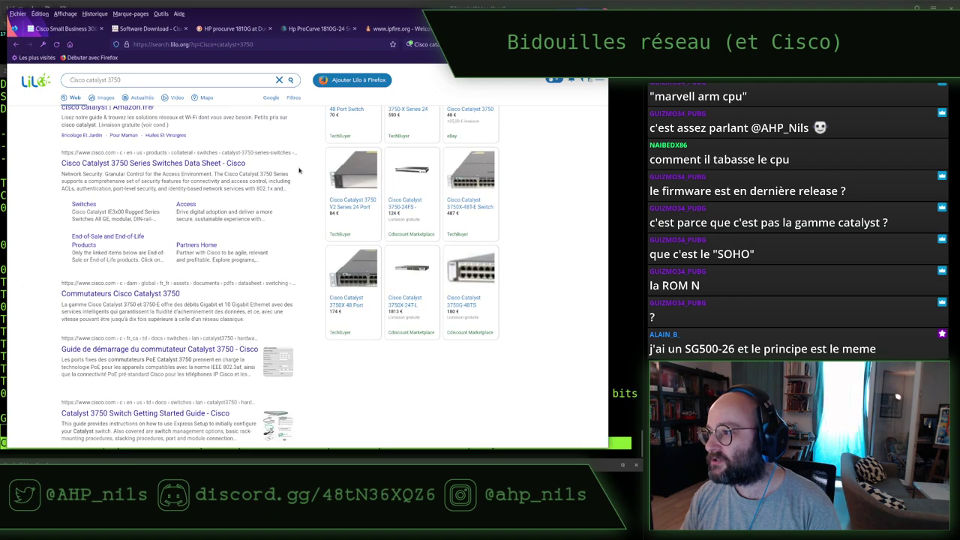
pyautogui.hotkey('ctrl', 'w')
pyautogui.hotkey('ctrl', 'w')
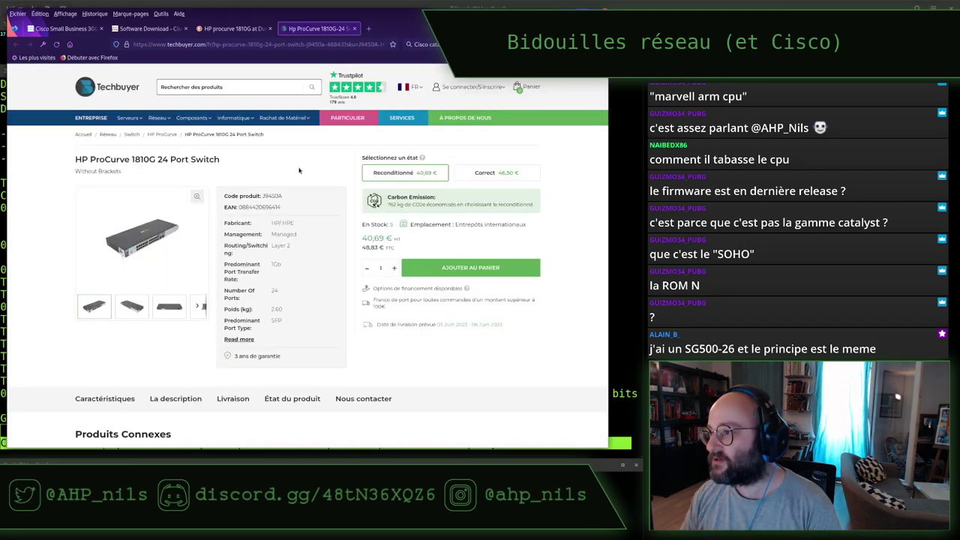
pyautogui.hotkey('ctrl', 'w')
pyautogui.hotkey('ctrl', 'w')
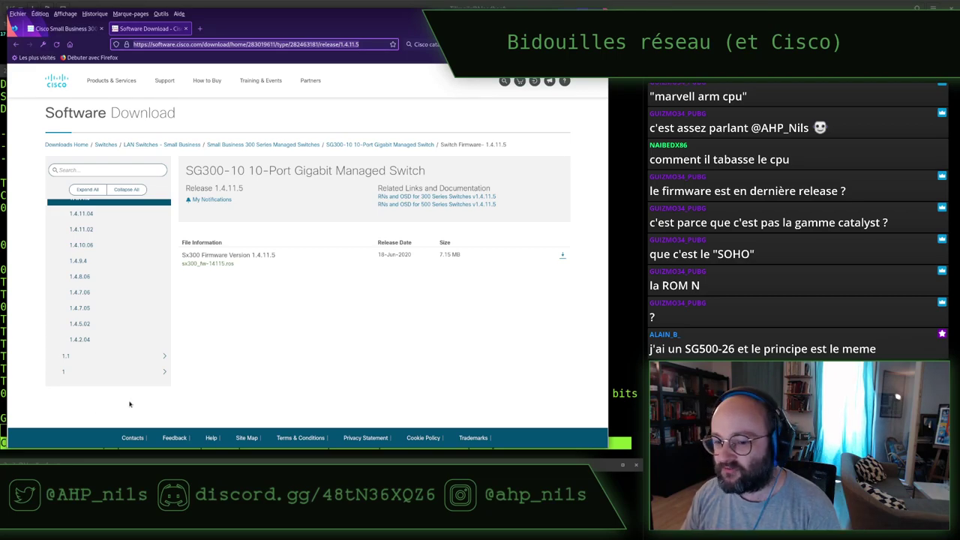
pyautogui.click(336, 335)
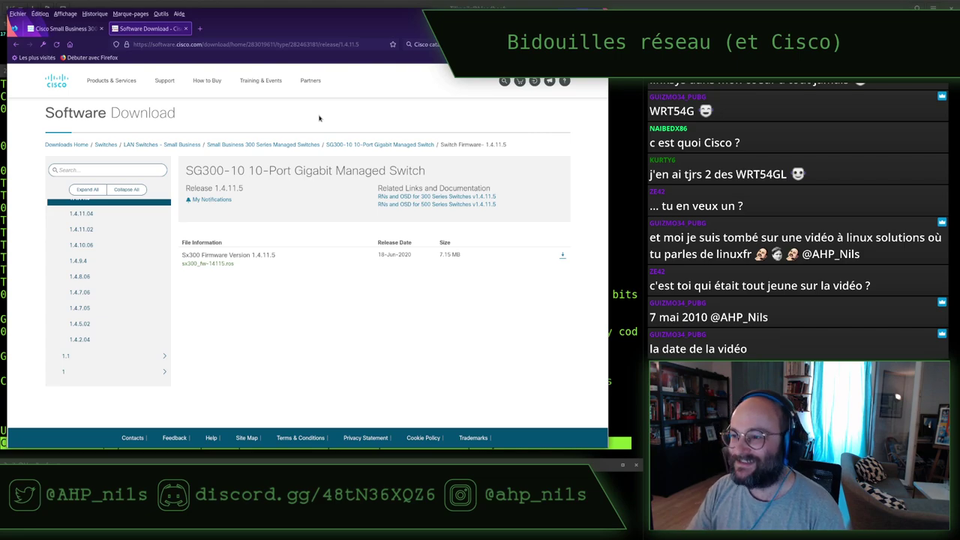
# Step: Clear the previous browser search query and search the web for "open source experience" in a new tab
pyautogui.click(420, 44)
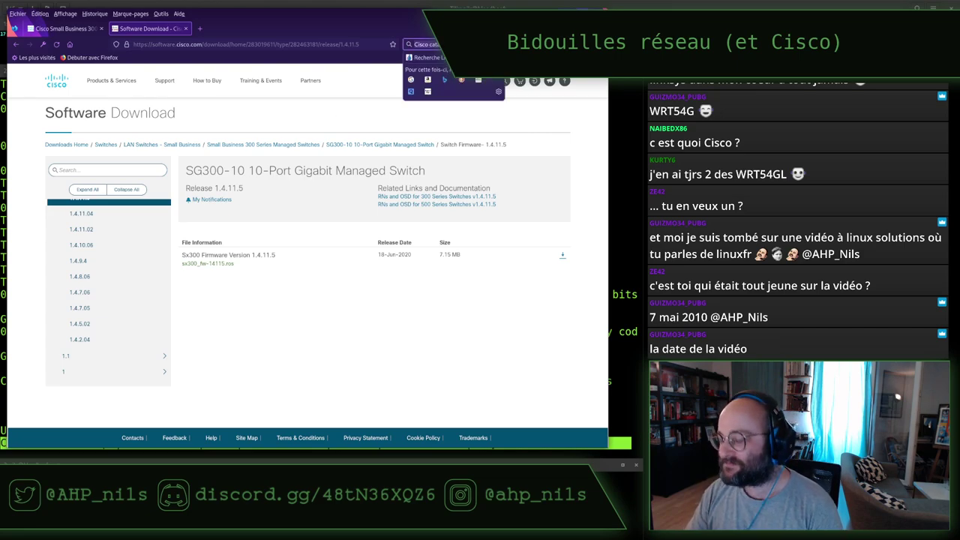
pyautogui.press('BackSpace')
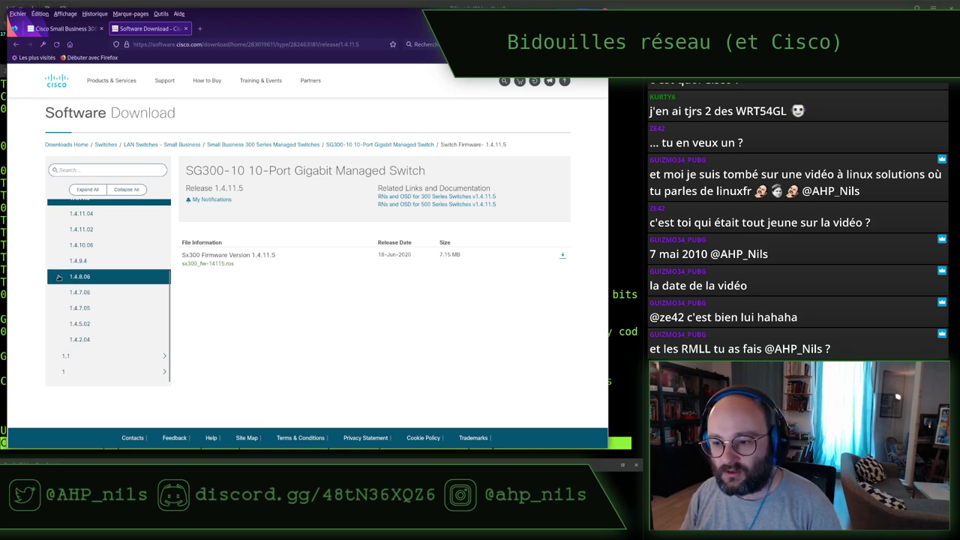
pyautogui.tripleClick(153, 112)
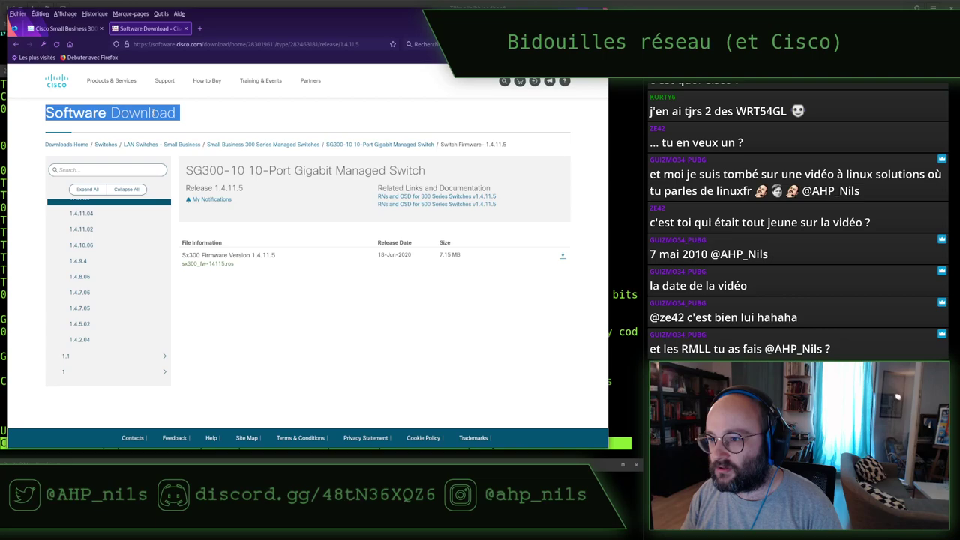
pyautogui.click(152, 113)
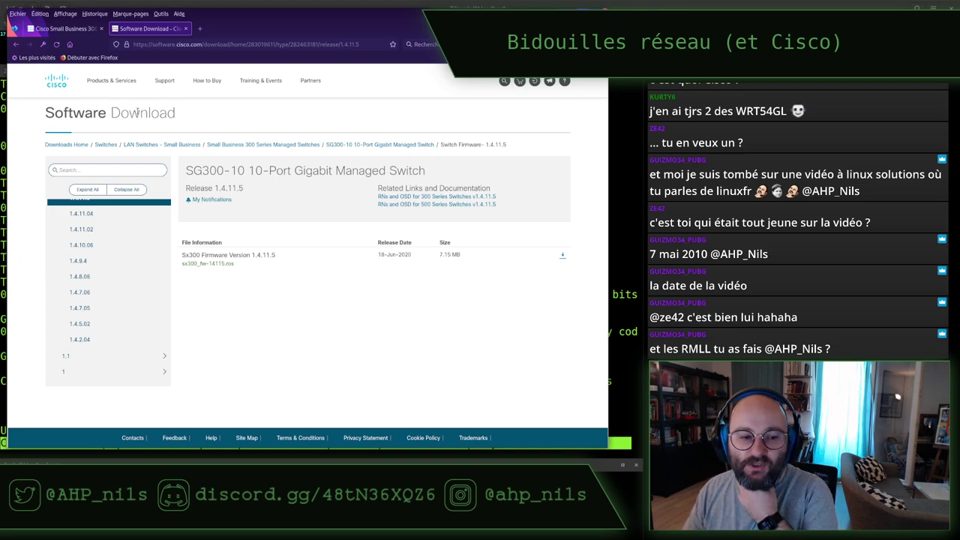
pyautogui.click(200, 29)
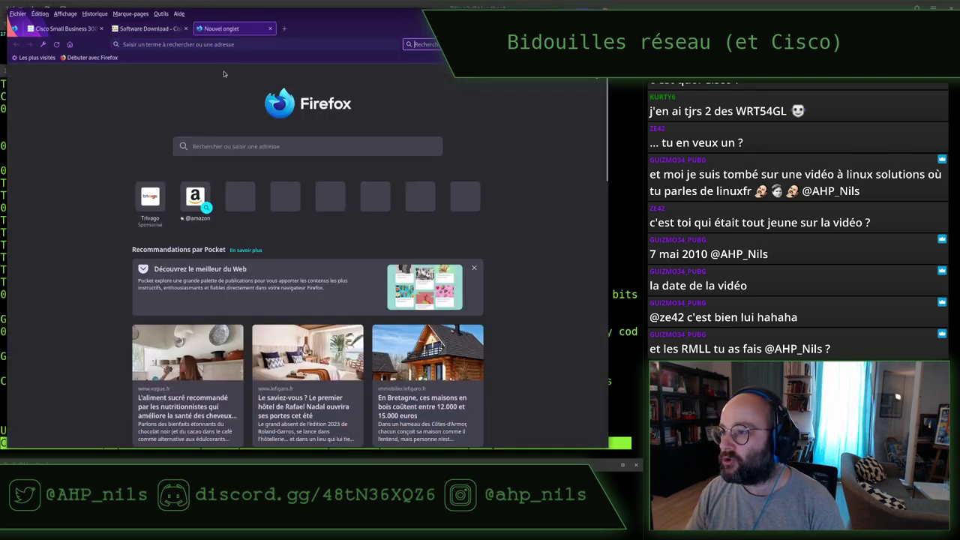
pyautogui.write('open sou')
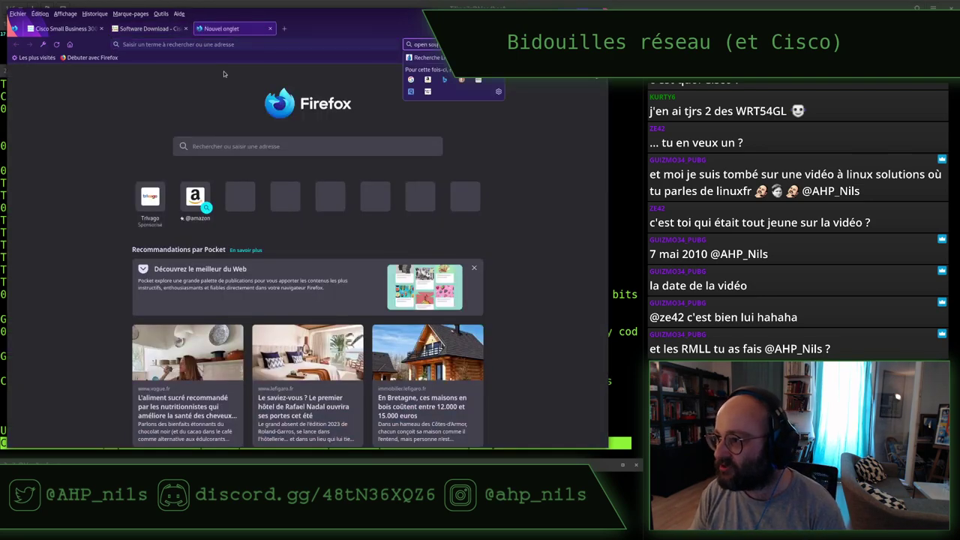
pyautogui.press('Return')
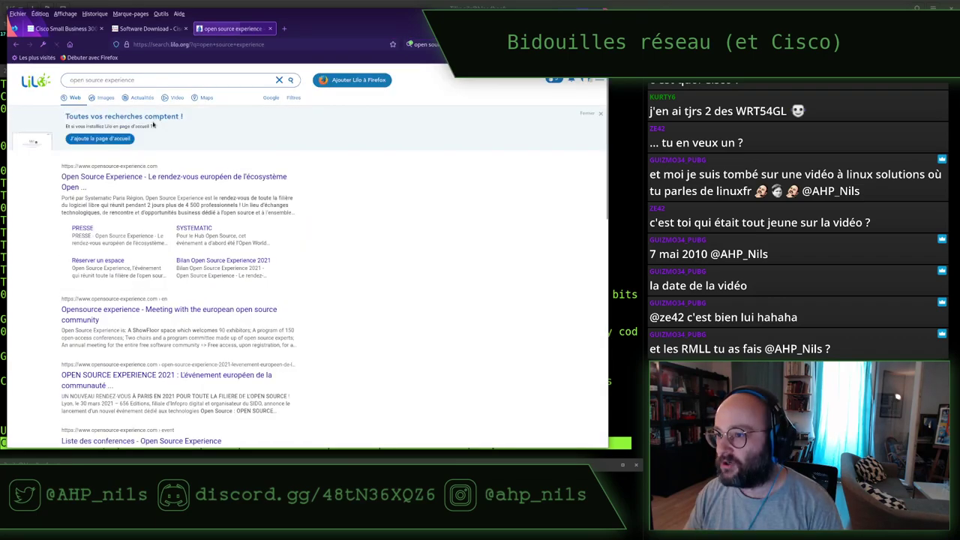
# Step: Open the Open Source Experience event site, continue without accepting cookies and highlight its 6 & 7 December dates
pyautogui.click(139, 176)
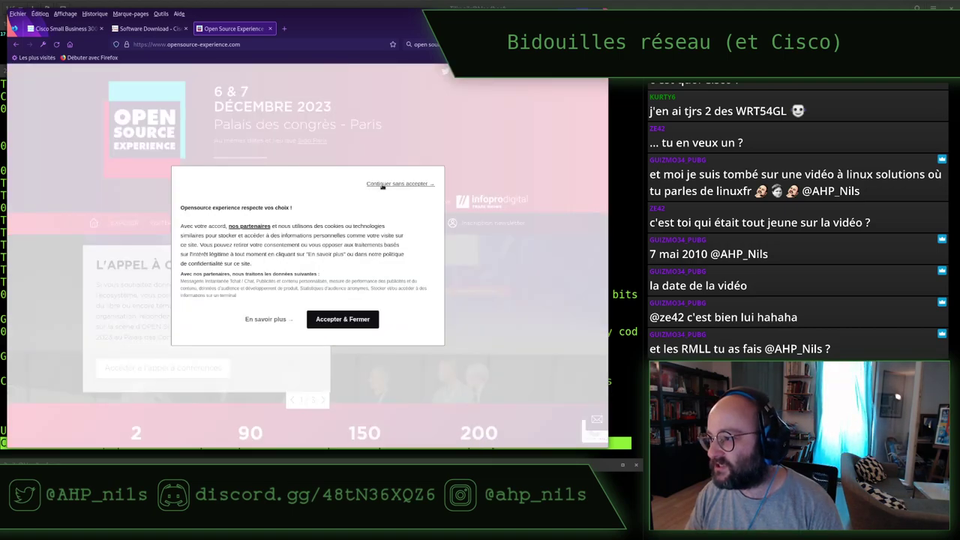
pyautogui.click(383, 185)
pyautogui.moveTo(214, 92); pyautogui.dragTo(254, 109)
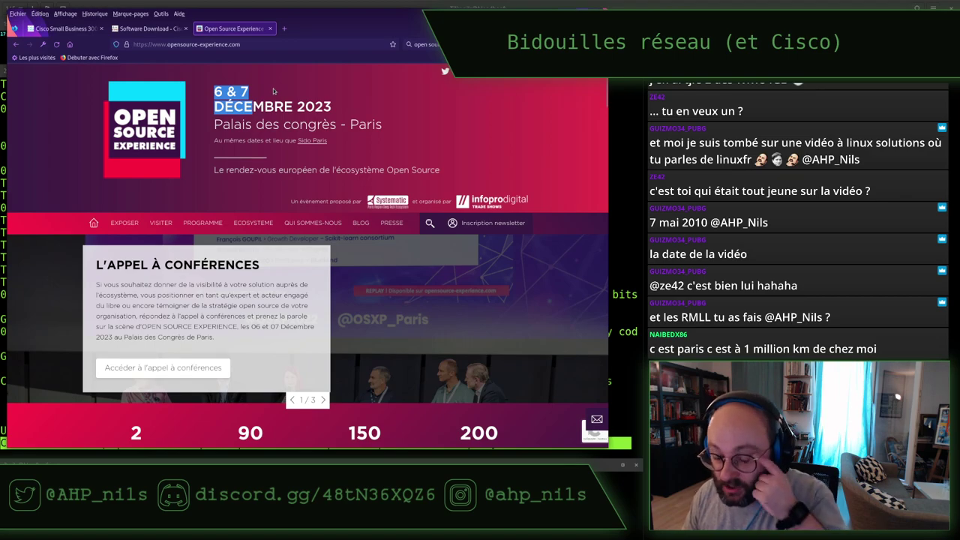
# Step: Switch back to the Minicom console and highlight the SSH server DSA and SSH client RSA key generation lines
pyautogui.click(373, 3)
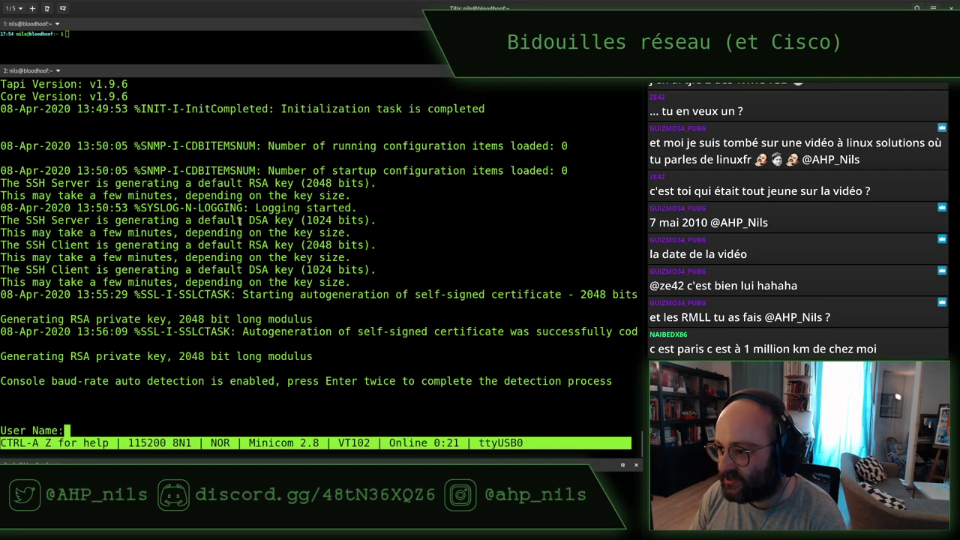
pyautogui.moveTo(240, 220); pyautogui.dragTo(383, 221)
pyautogui.moveTo(236, 244); pyautogui.dragTo(396, 240)
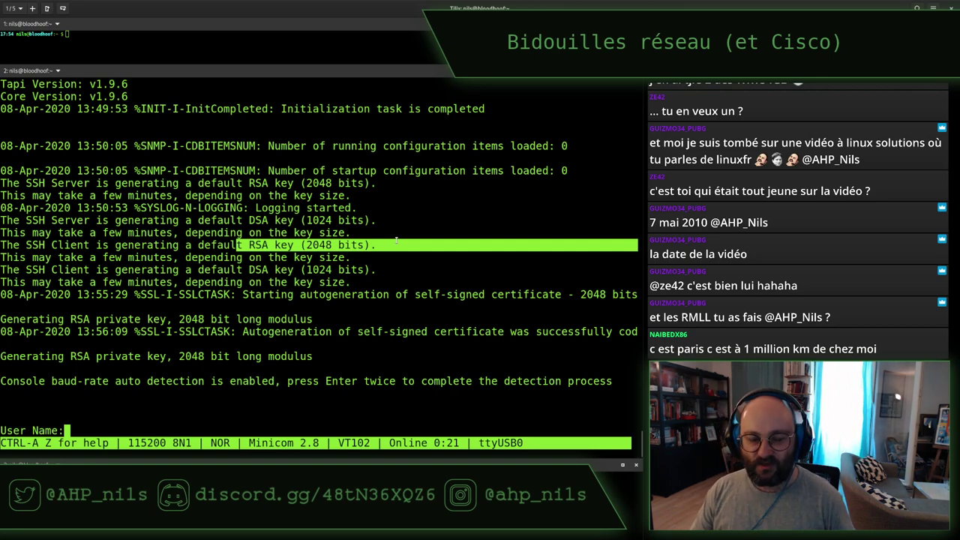
pyautogui.click(103, 398)
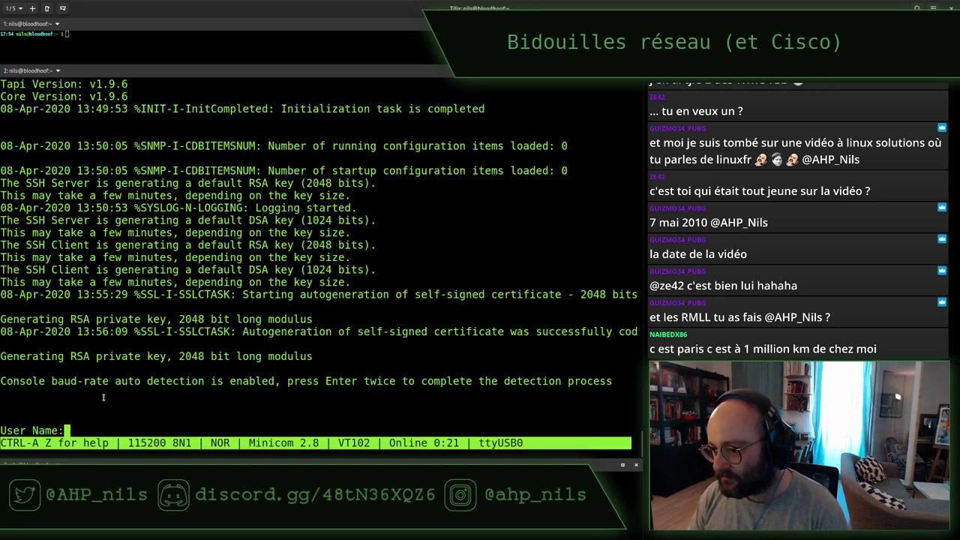